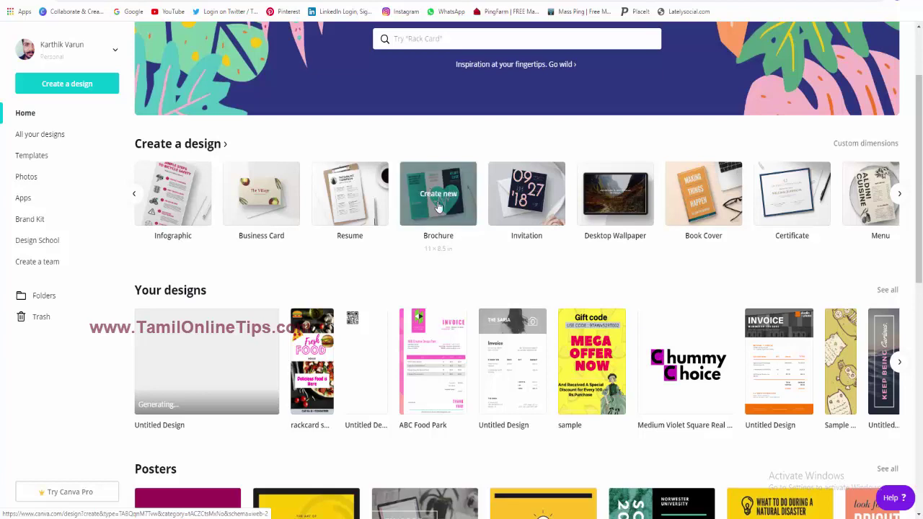
Step: Create a new blank Trifold Brochure design from the Brochure thumbnail on the home page
left_click(437, 201)
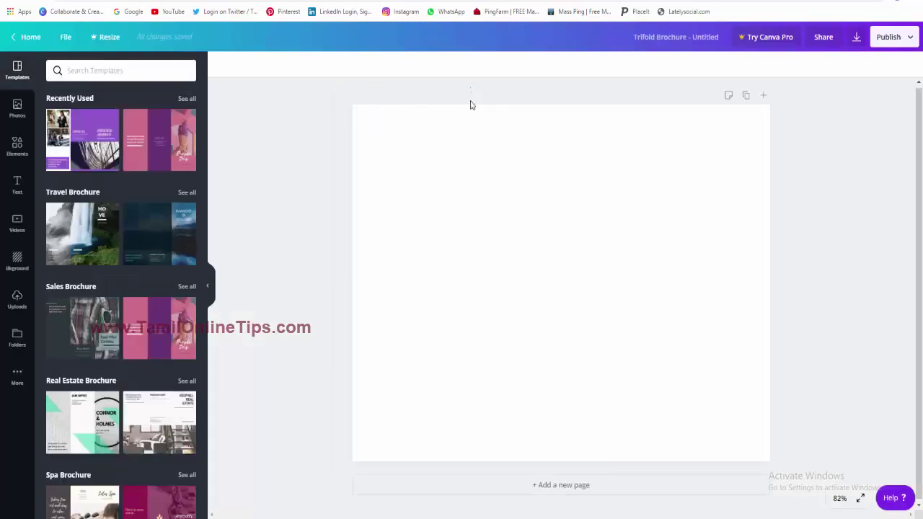
left_click_drag(471, 87, 492, 470)
left_click_drag(646, 85, 672, 510)
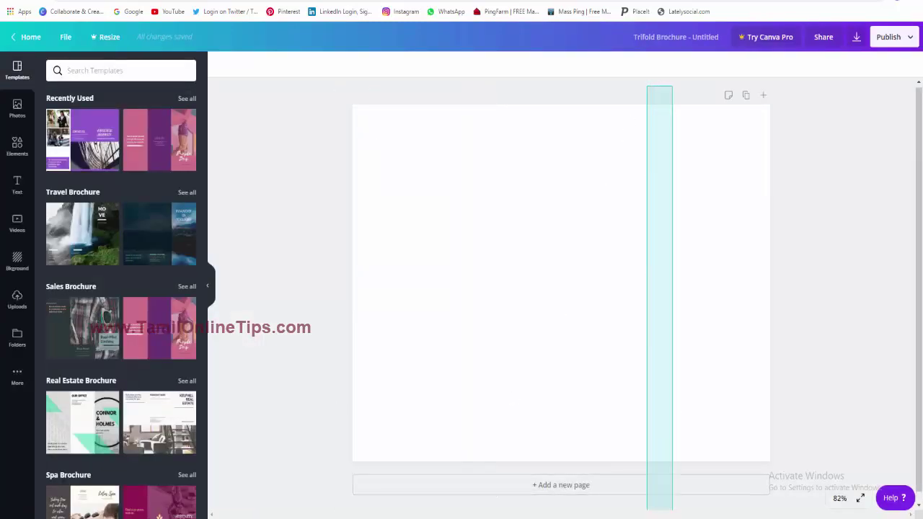
left_click(66, 235)
left_click(105, 186)
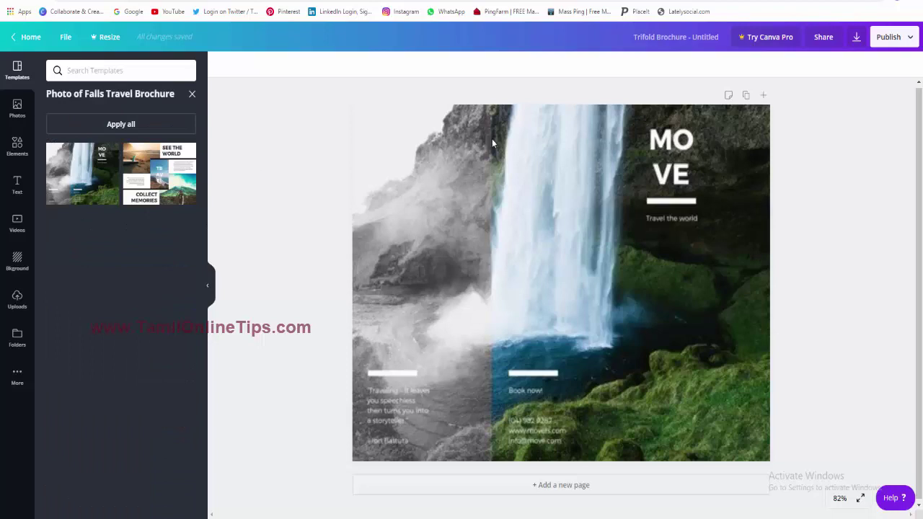
left_click(490, 388)
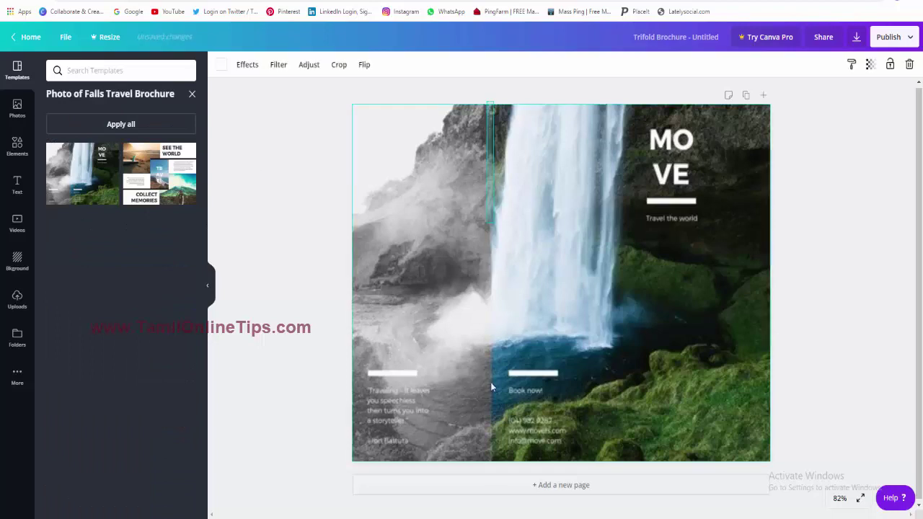
left_click(464, 313)
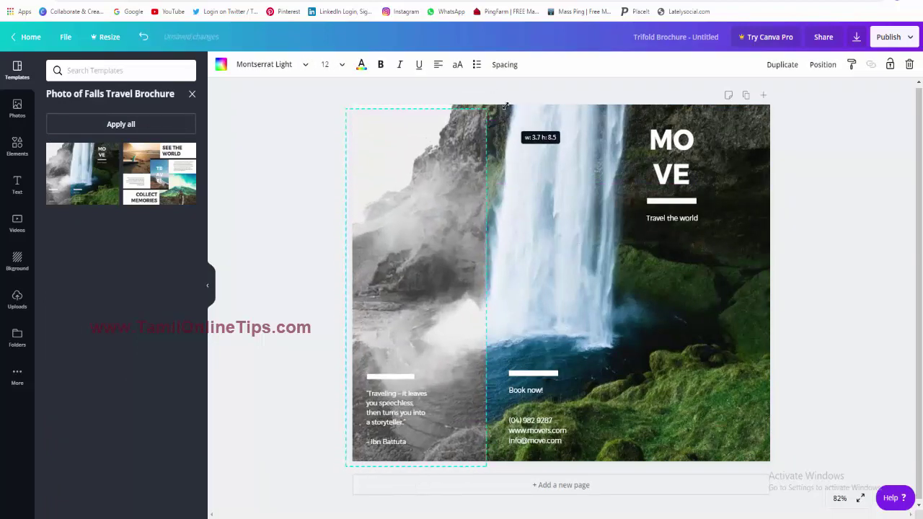
left_click_drag(496, 132, 495, 138)
left_click_drag(672, 94, 742, 420)
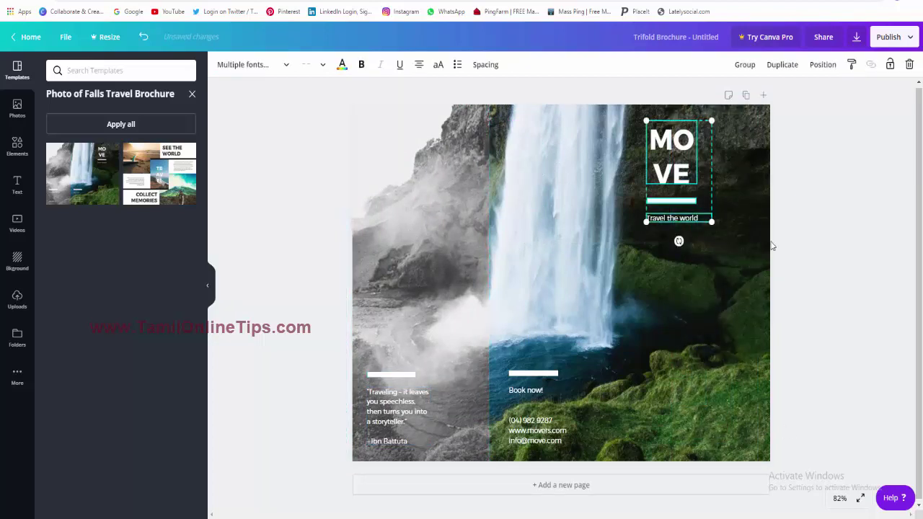
left_click(903, 301)
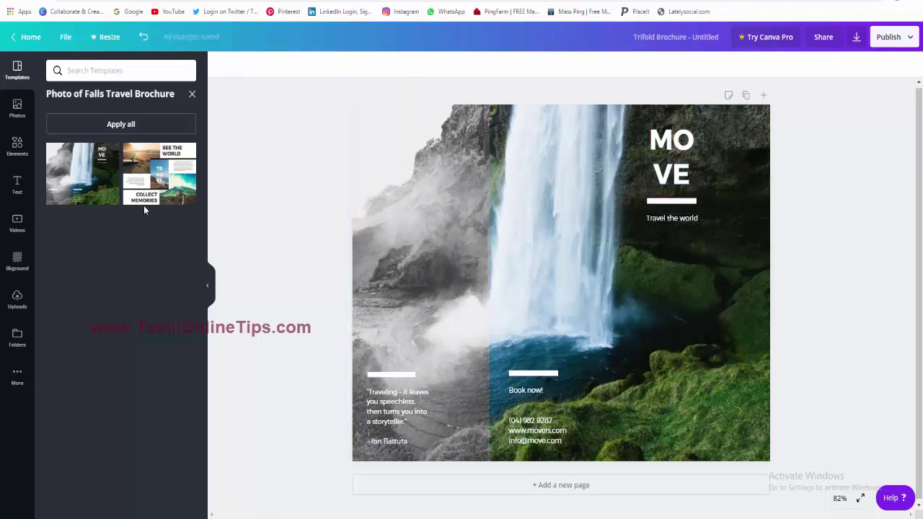
left_click(193, 93)
left_click(457, 175)
left_click_drag(890, 208, 473, 385)
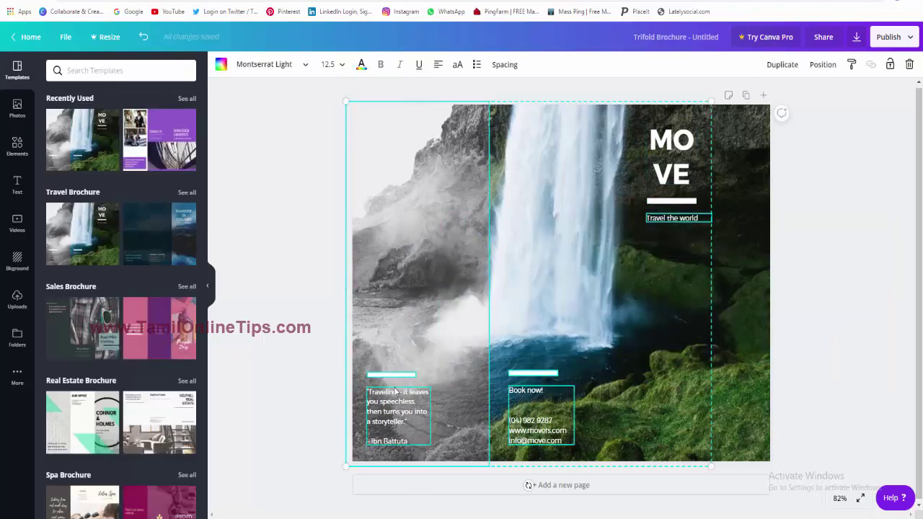
key("Delete")
left_click_drag(836, 212, 459, 498)
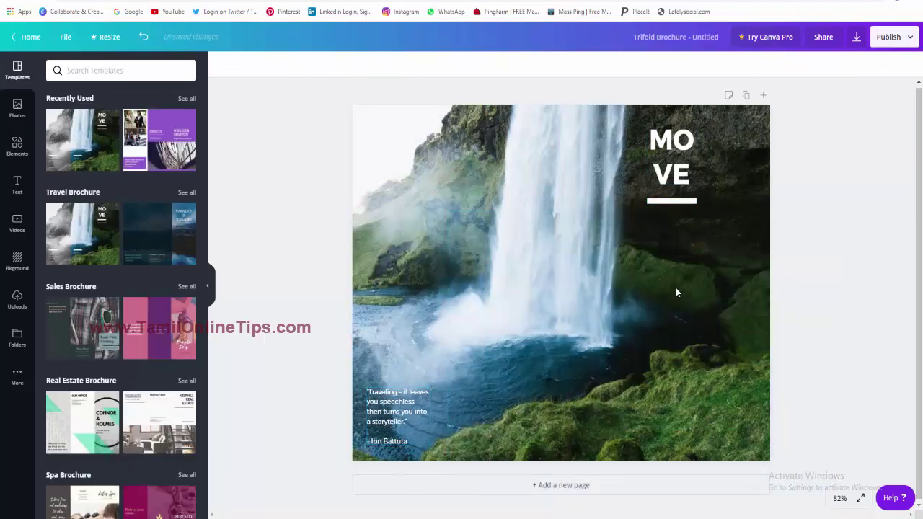
left_click_drag(834, 137, 296, 500)
key("Delete")
left_click(530, 218)
key("Delete")
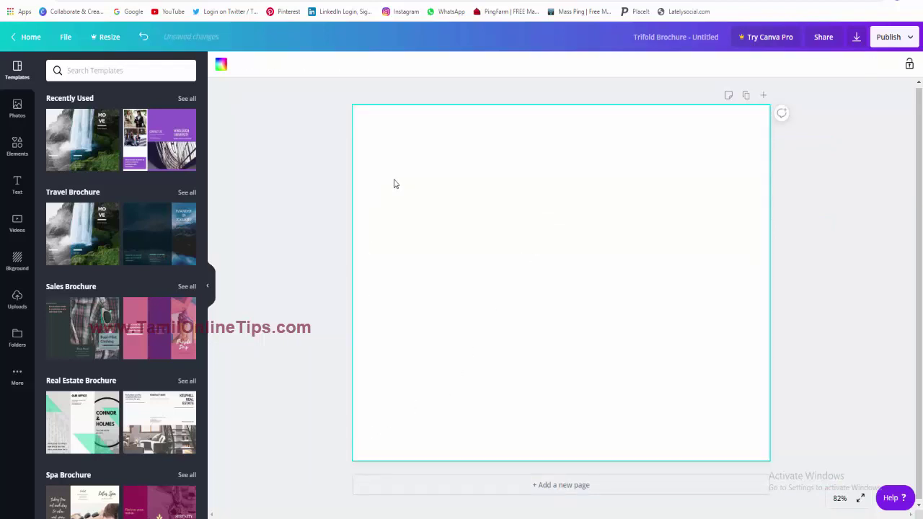
Step: Deselect the page and change the design title to 'college sample'
left_click_drag(541, 99, 552, 488)
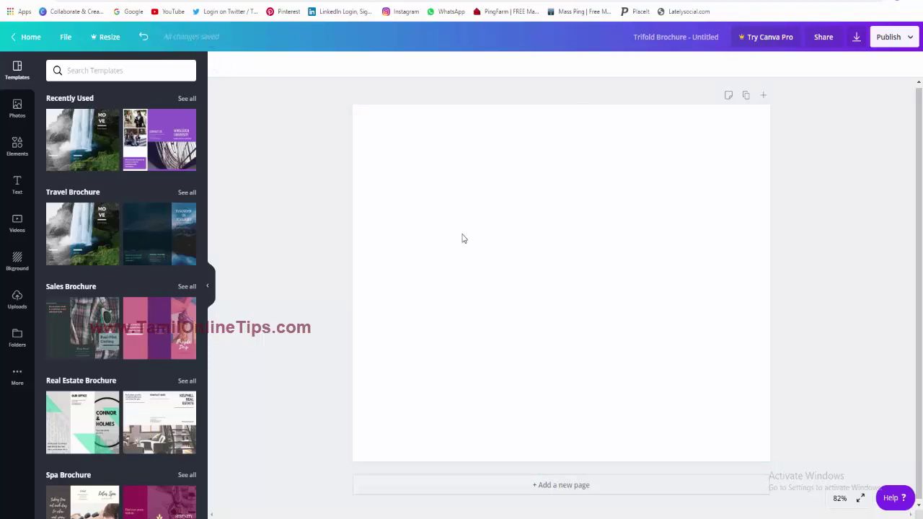
left_click(642, 39)
key("BackSpace")
type("ge sa")
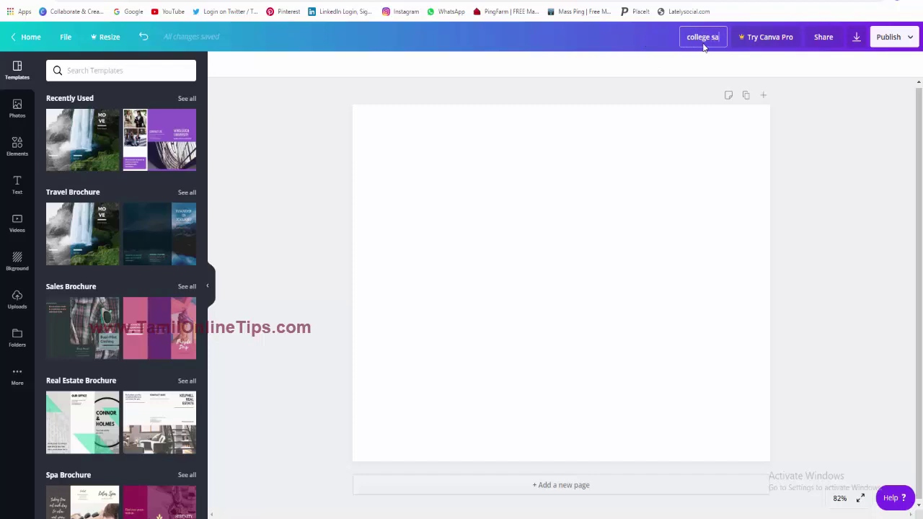
type("mple")
key("Return")
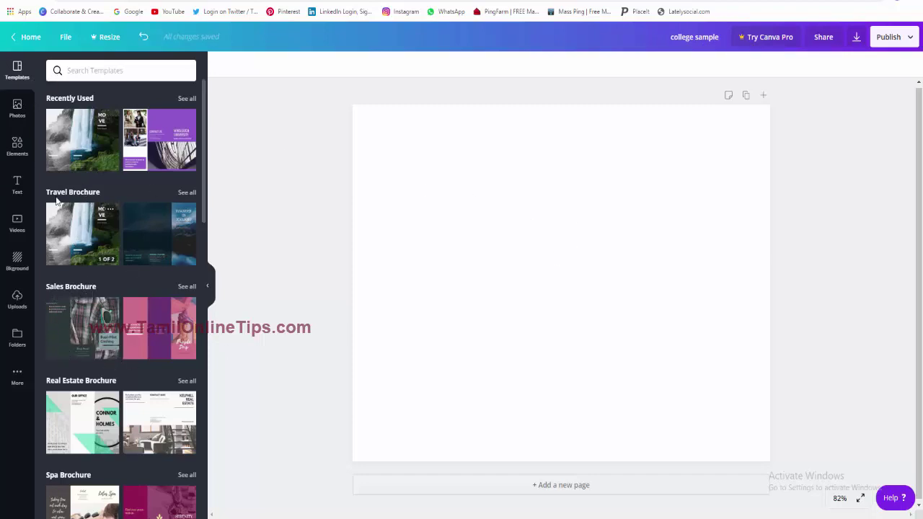
Step: Browse the full College Brochure template list, then bring up the stock Photos library
scroll(47, 392, "down", 2)
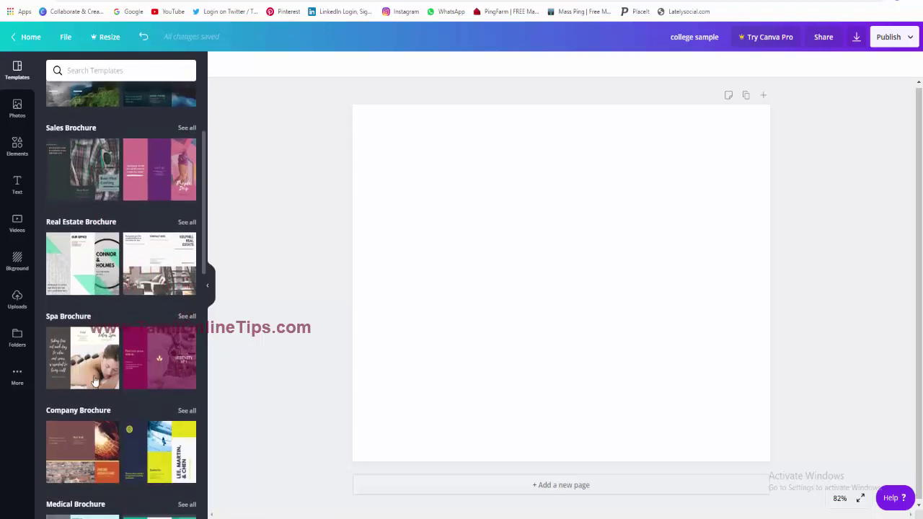
scroll(109, 319, "down", 3)
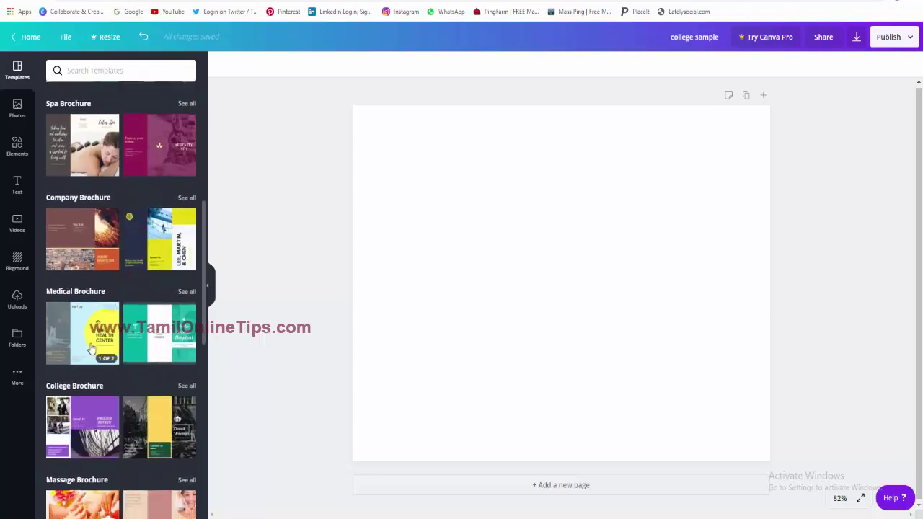
scroll(58, 415, "down", 2)
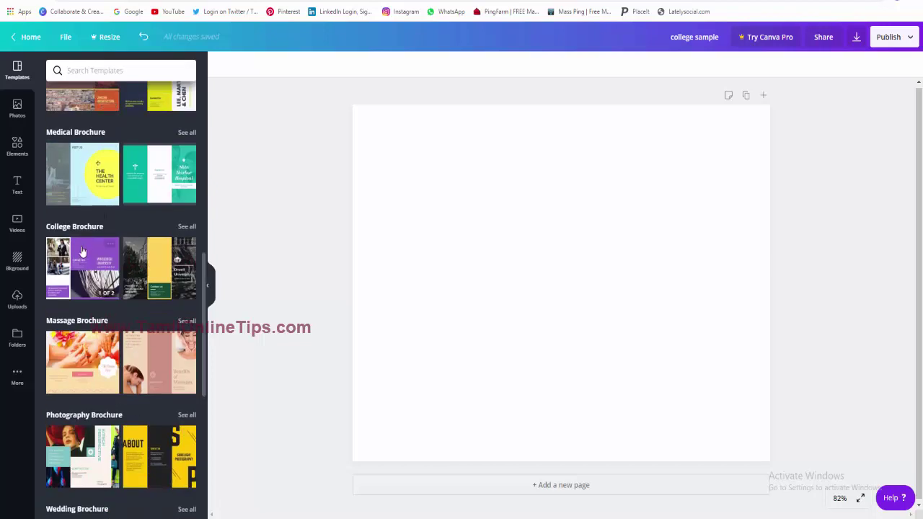
left_click(187, 226)
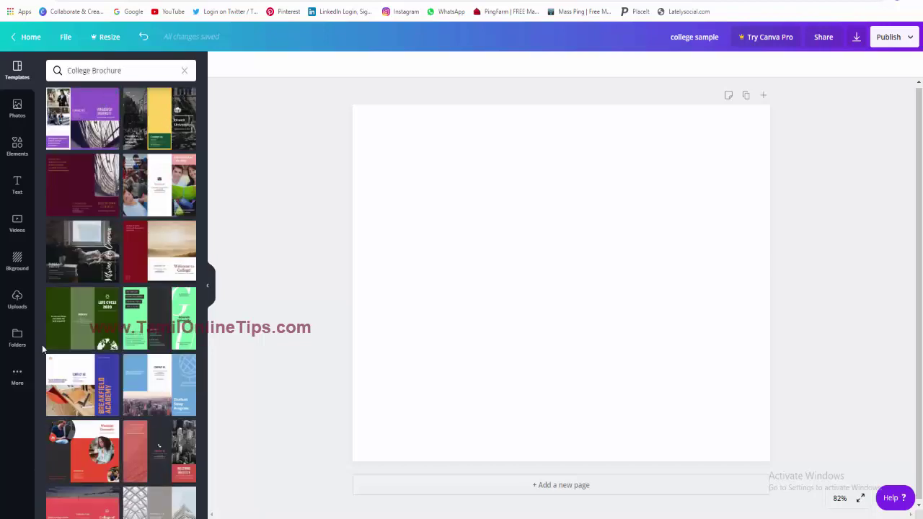
scroll(79, 352, "down", 4)
scroll(79, 352, "down", 3)
scroll(80, 352, "down", 3)
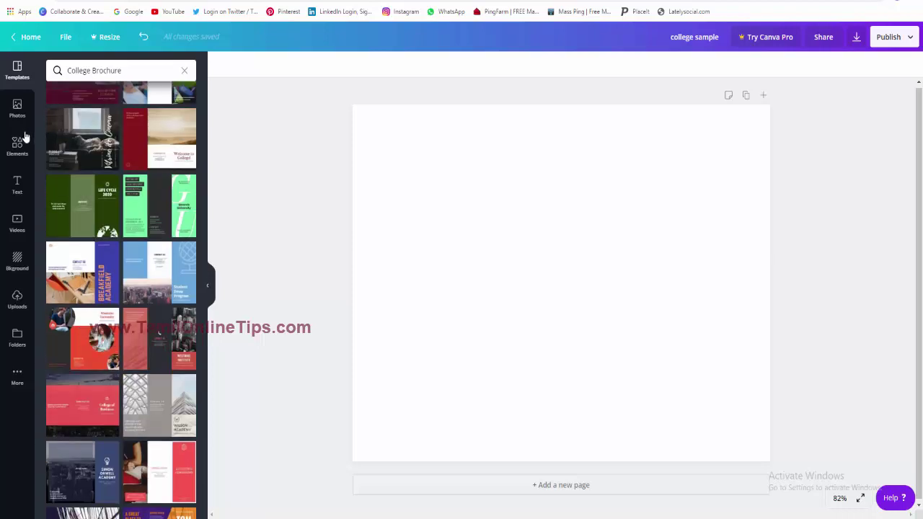
left_click(17, 108)
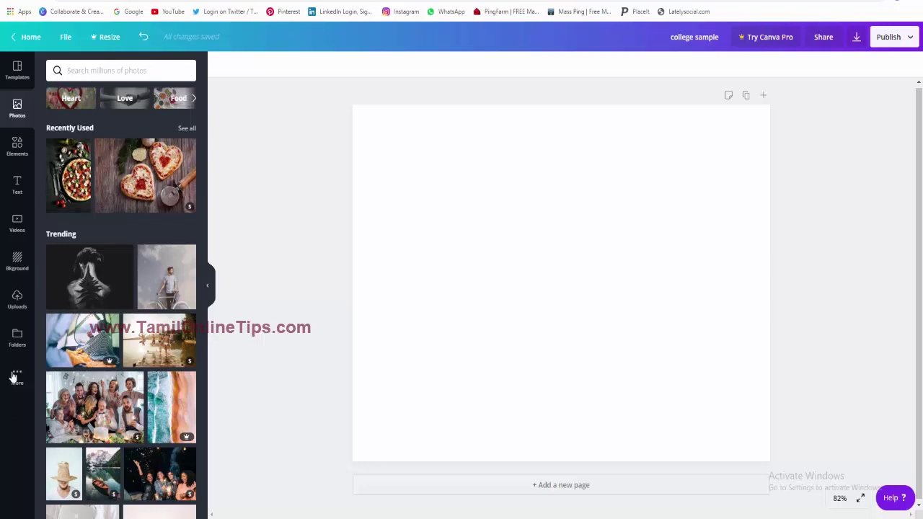
Step: Look through Folders and Uploads, cancel the image upload, then show the Text presets
left_click(17, 336)
left_click(18, 309)
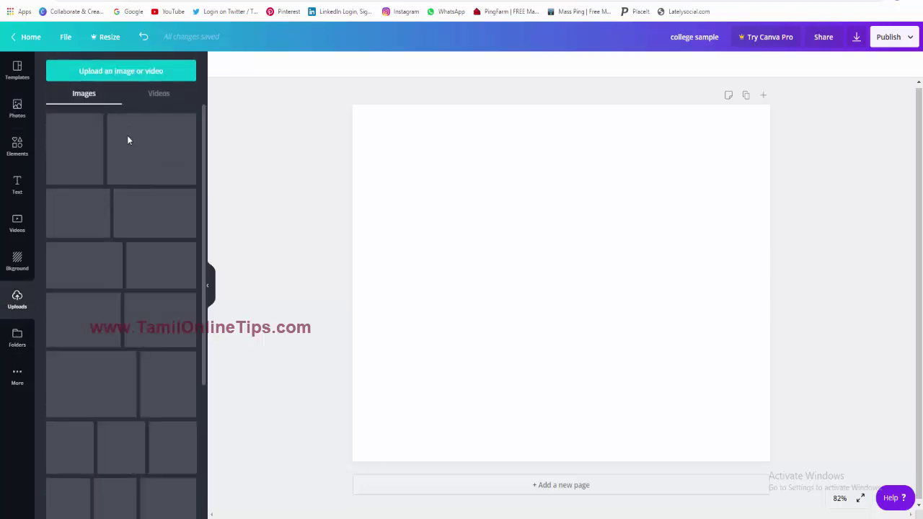
left_click(173, 75)
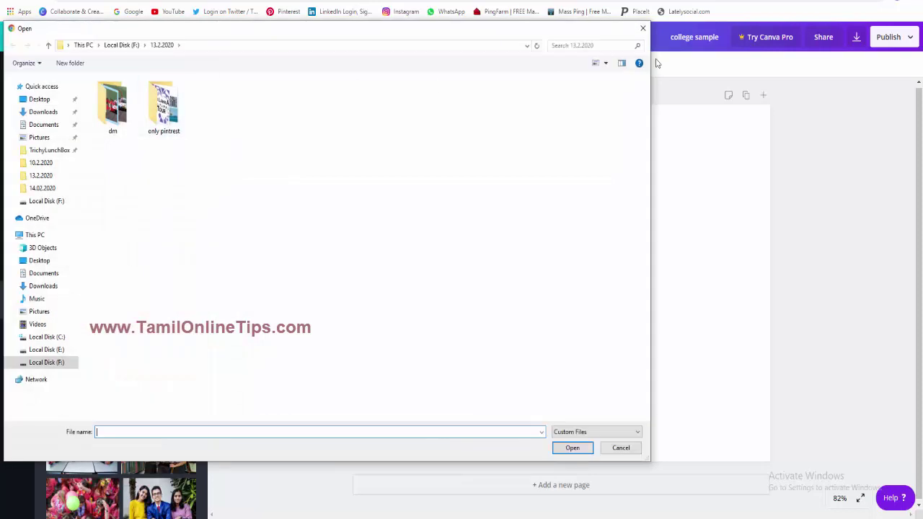
left_click(642, 29)
left_click(16, 184)
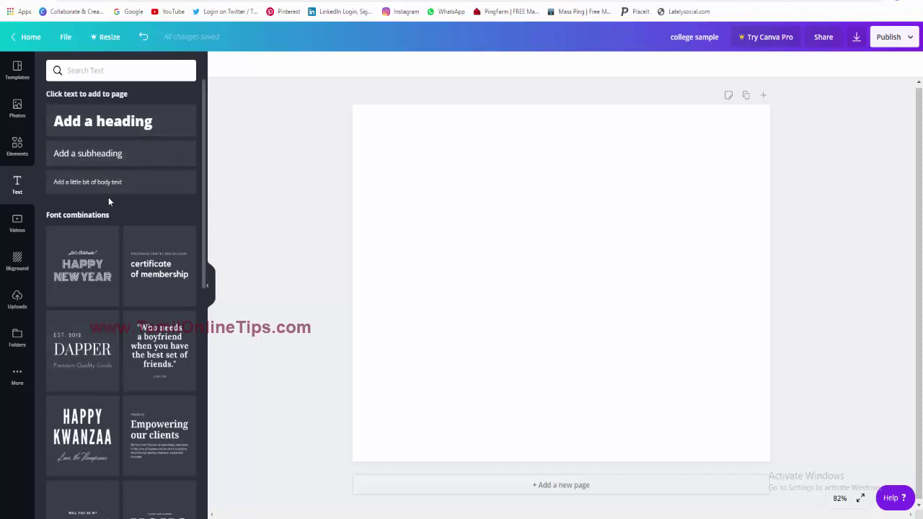
Step: Browse the text presets and extra Background colour swatches, then return to College Brochure templates
scroll(105, 335, "down", 4)
scroll(105, 341, "down", 4)
scroll(104, 341, "down", 5)
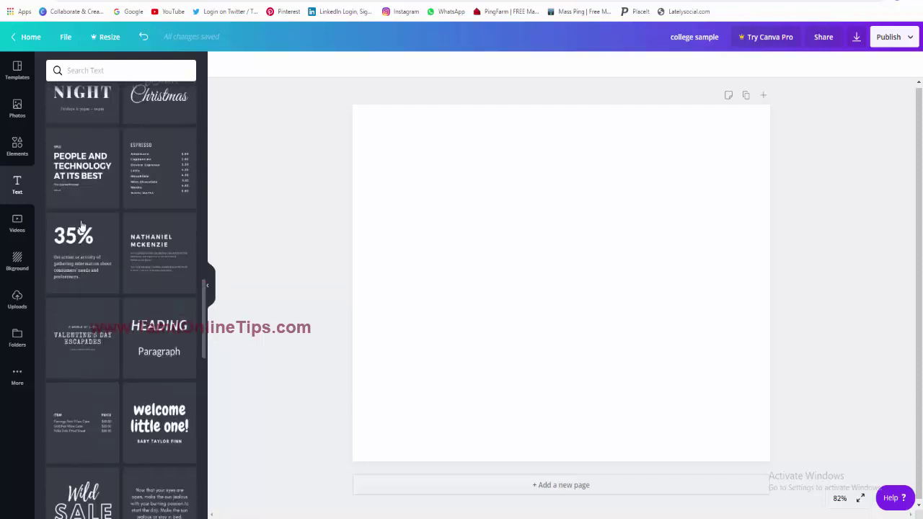
scroll(79, 339, "down", 1)
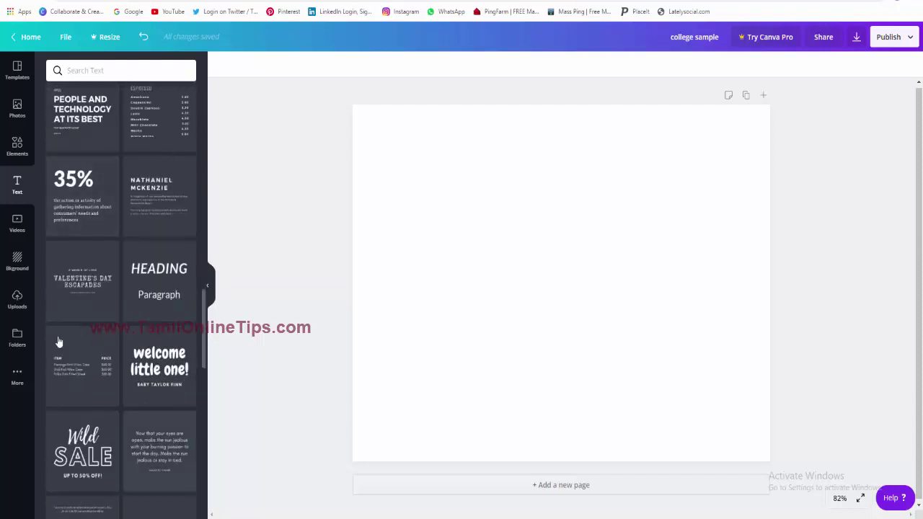
left_click(17, 261)
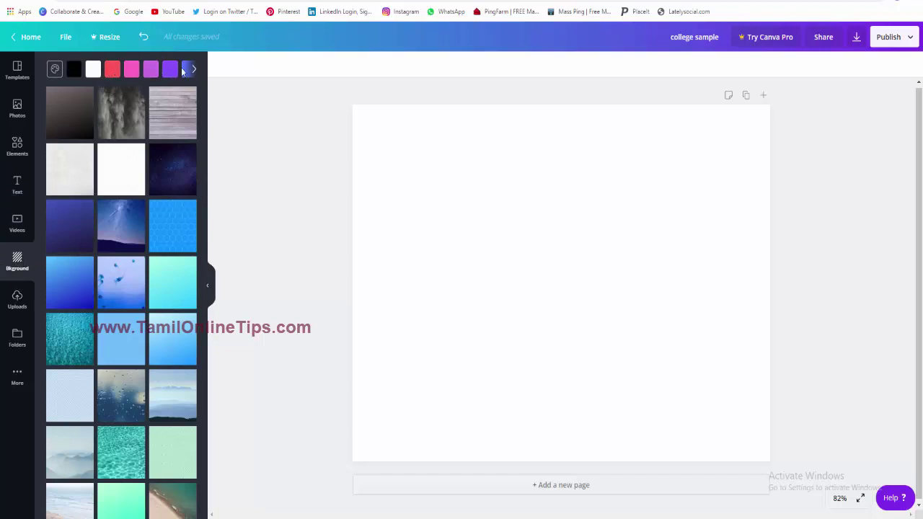
left_click(193, 71)
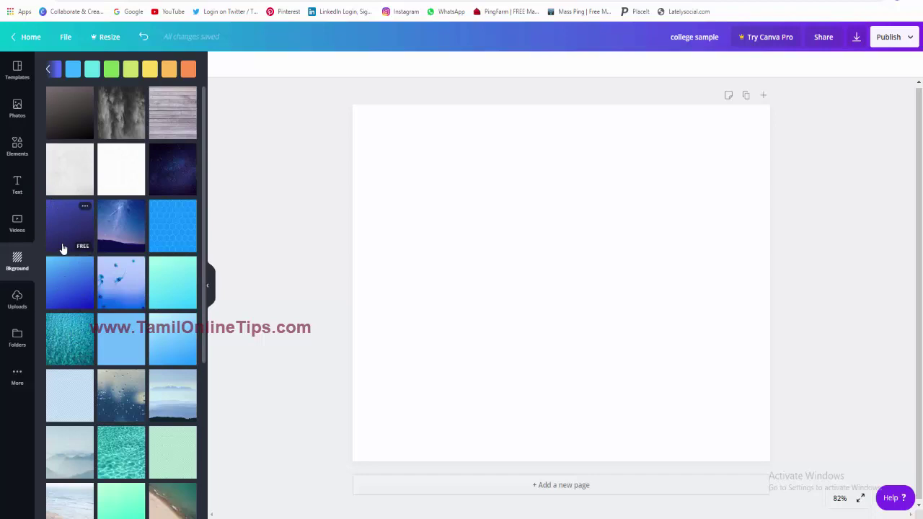
left_click(22, 69)
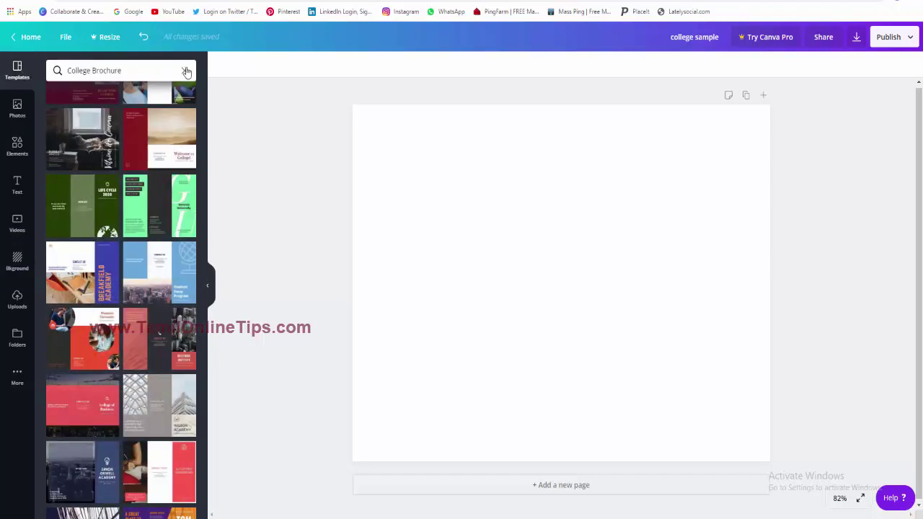
Step: Apply the first page of the Pacific Northwest University Brochure template to the blank page
left_click(184, 70)
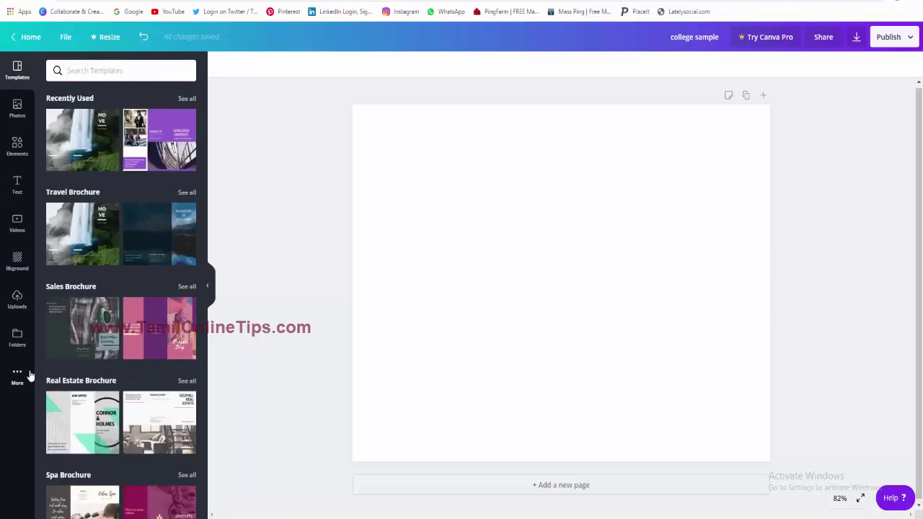
scroll(107, 334, "down", 1)
scroll(107, 335, "down", 3)
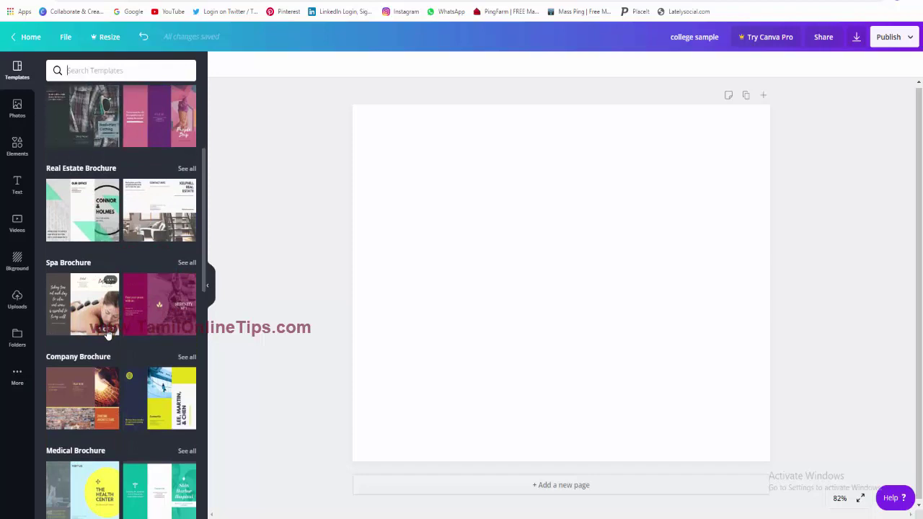
scroll(107, 335, "down", 3)
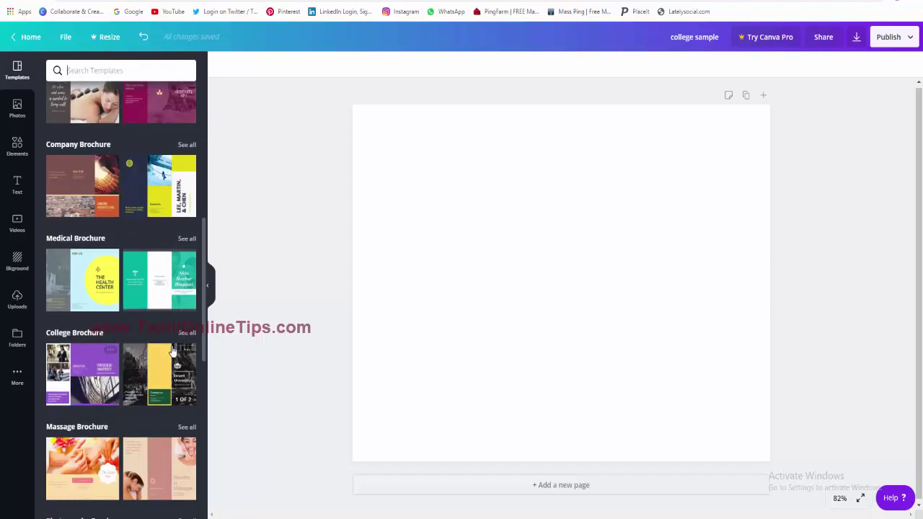
scroll(107, 334, "down", 3)
left_click(186, 121)
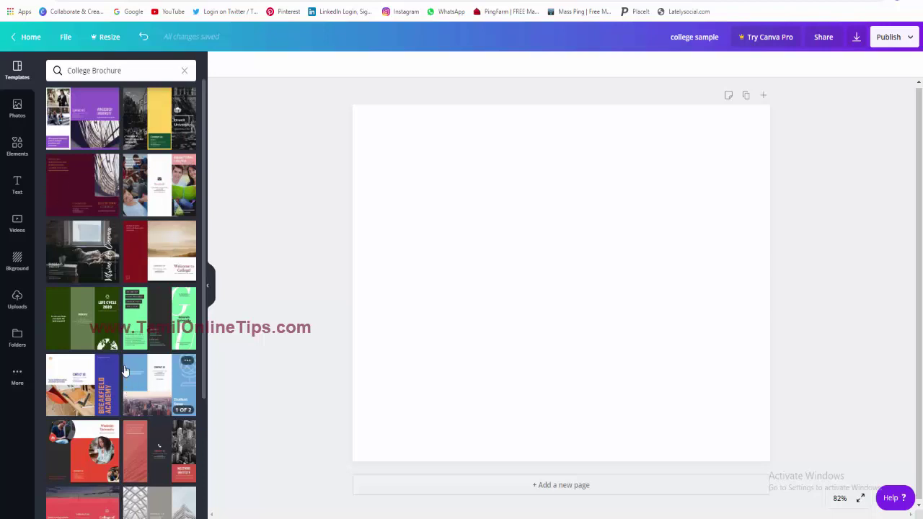
scroll(135, 249, "down", 3)
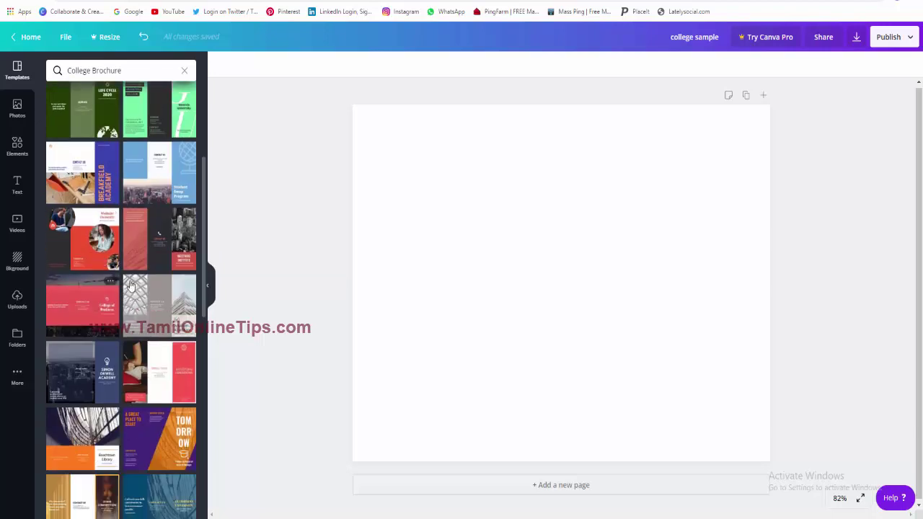
scroll(137, 338, "up", 3)
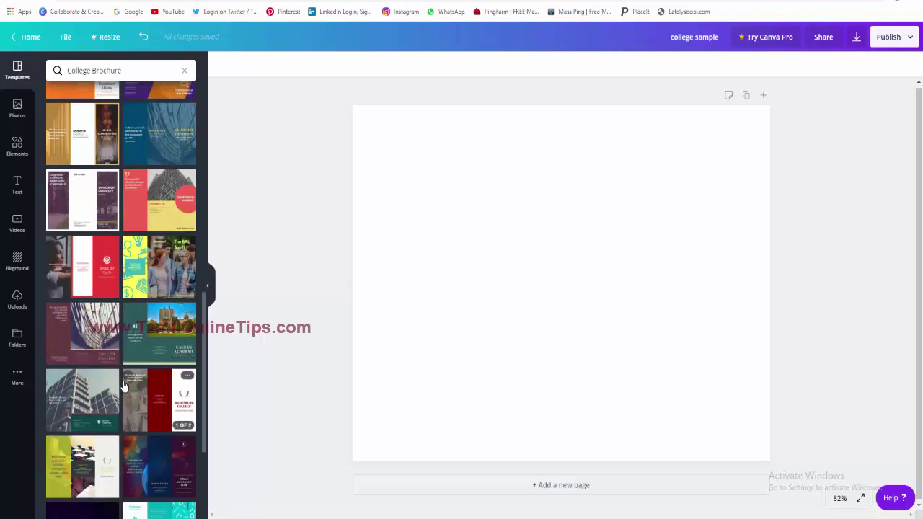
scroll(124, 387, "up", 1)
left_click(83, 123)
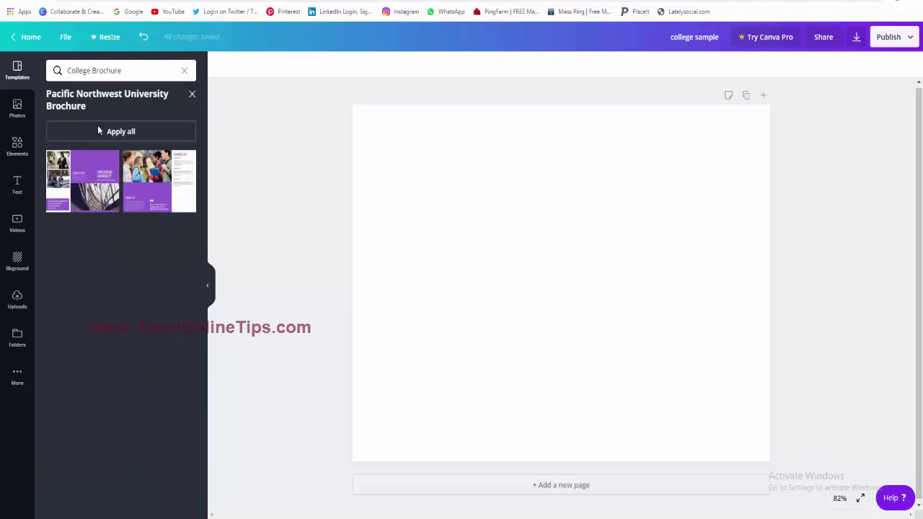
left_click(90, 186)
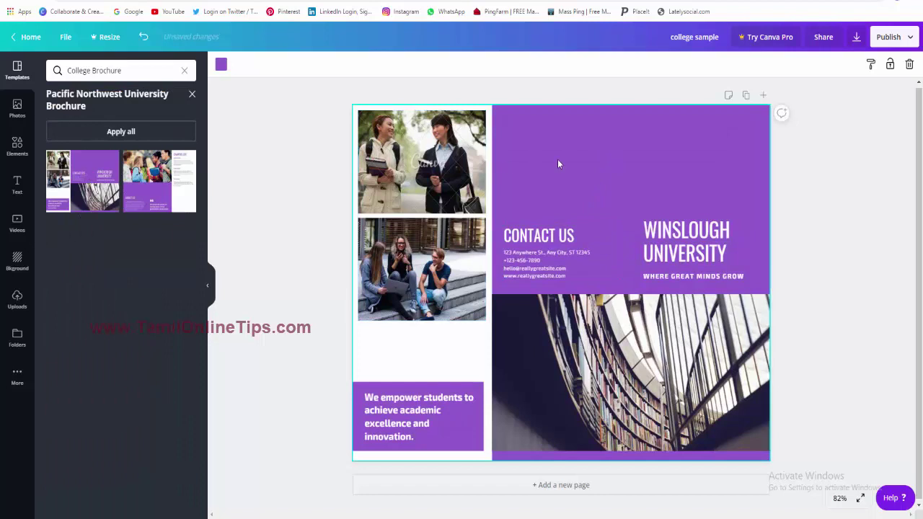
Step: Recolour the purple background panel to deep magenta #b80556
left_click(221, 64)
left_click(55, 121)
left_click_drag(158, 211, 174, 212)
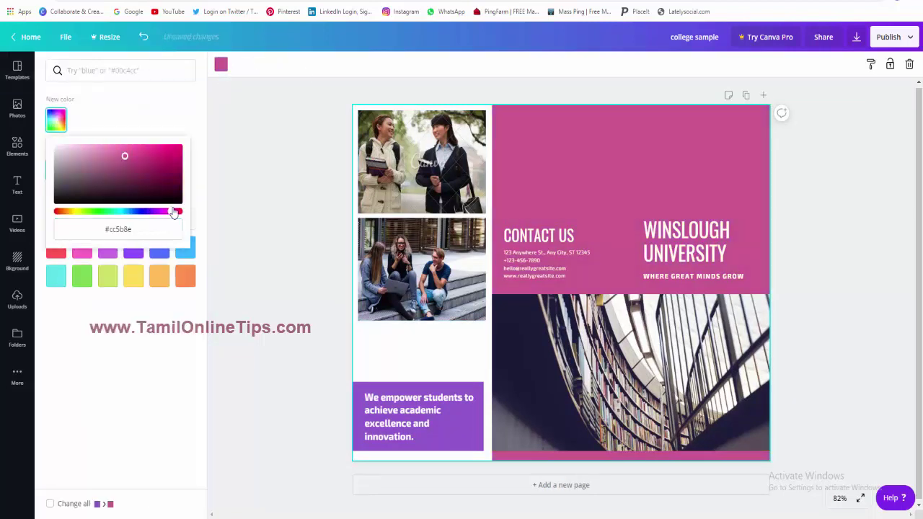
left_click(179, 161)
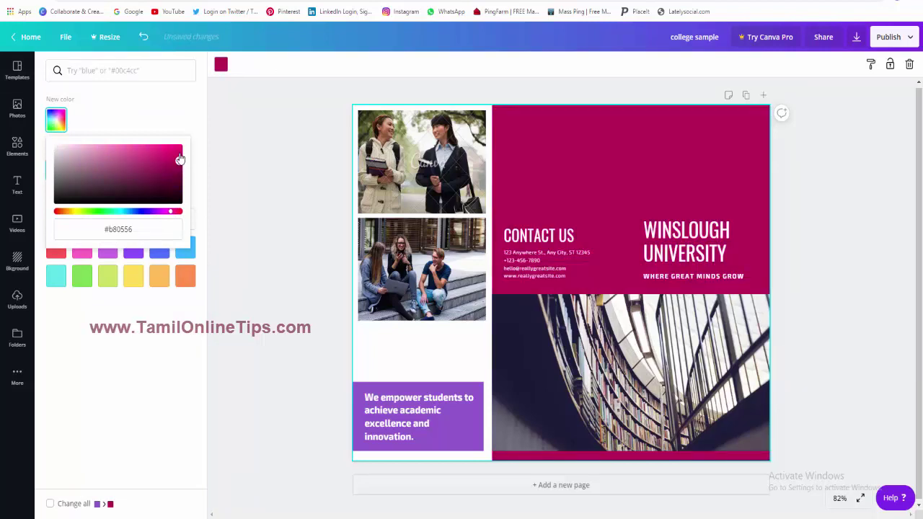
left_click(860, 162)
Step: Move the CONTACT US block to the upper left of the magenta panel
left_click(408, 173)
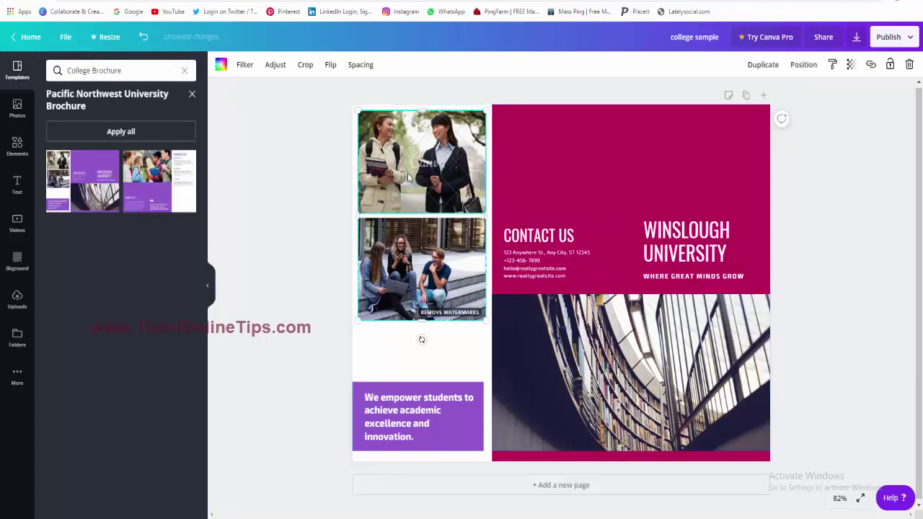
left_click(521, 252)
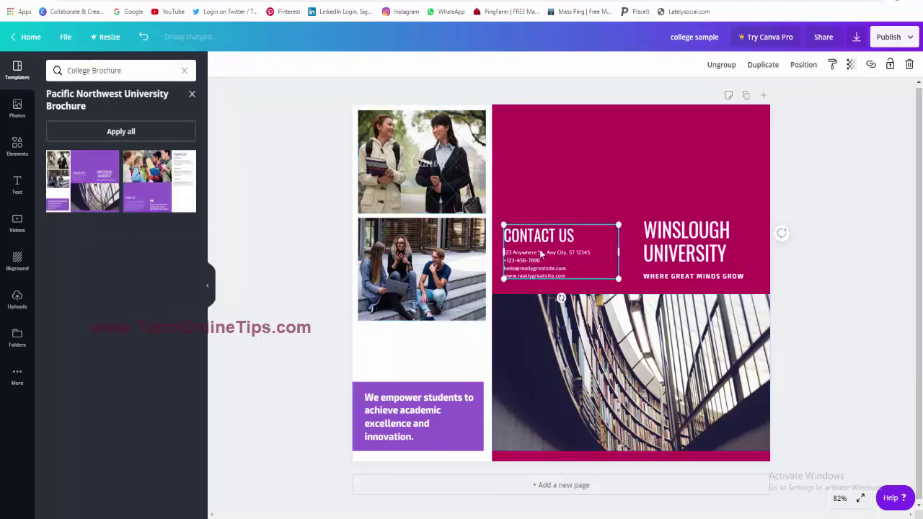
mouse_move(540, 254)
left_mouse_down()
mouse_move(551, 152)
mouse_move(528, 144)
mouse_move(556, 192)
left_mouse_up()
Step: Replace the sample e-mail and website lines with a three-line street address
left_click(553, 164)
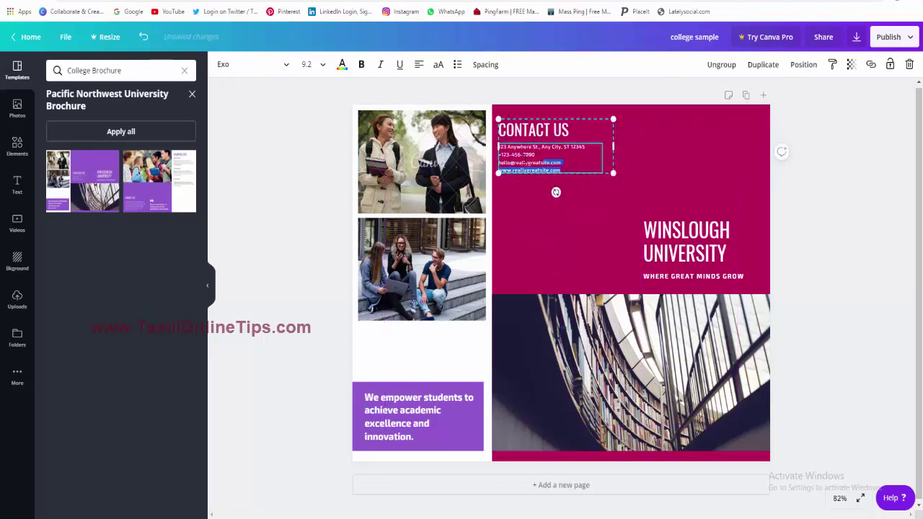
left_click_drag(528, 163, 496, 141)
key("BackSpace")
key("BackSpace")
key("BackSpace")
key("BackSpace")
key("BackSpace")
key("BackSpace")
key("BackSpace")
key("BackSpace")
key("BackSpace")
key("BackSpace")
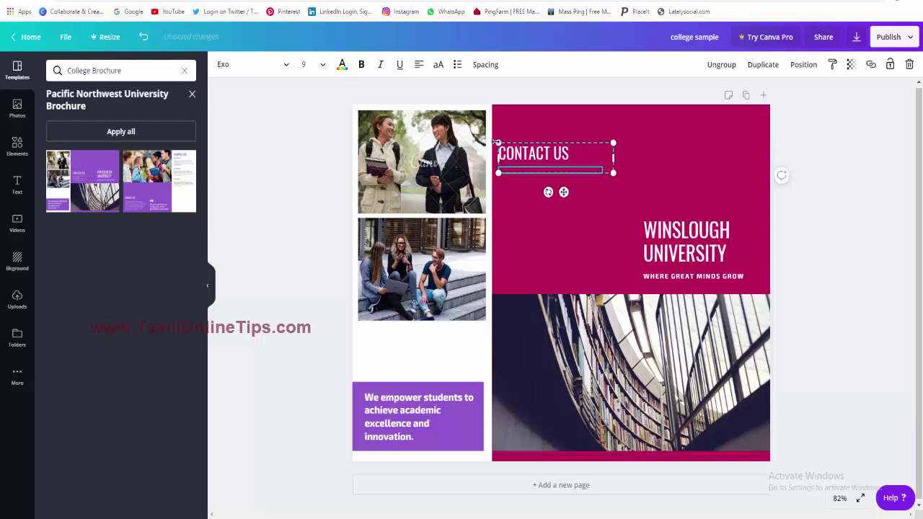
key("Return")
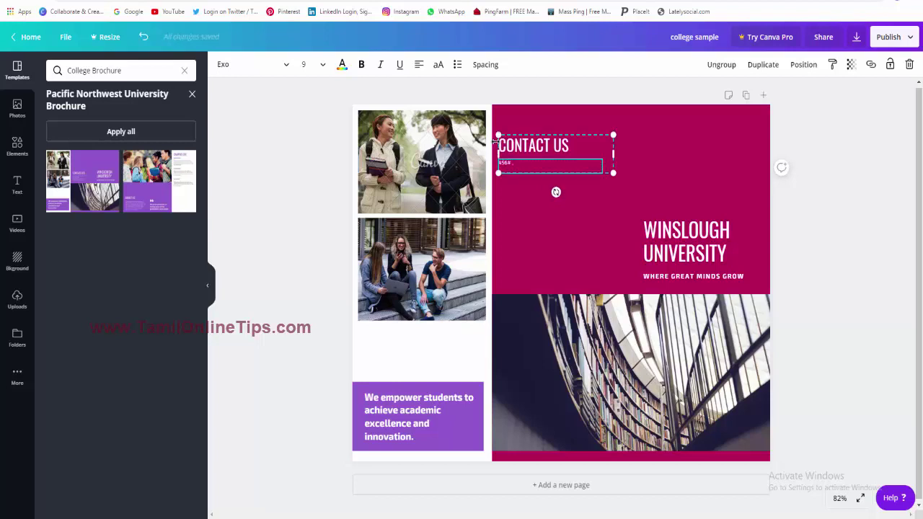
key("Return")
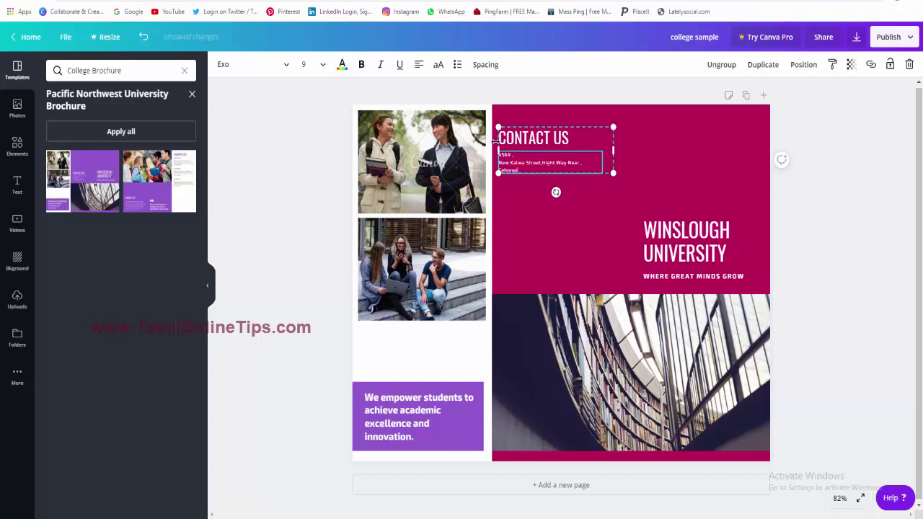
Step: Change WINSLOUGH to KBED, then move the KBED UNIVERSITY heading higher and enlarge it
left_click(657, 229)
left_click_drag(731, 230, 640, 230)
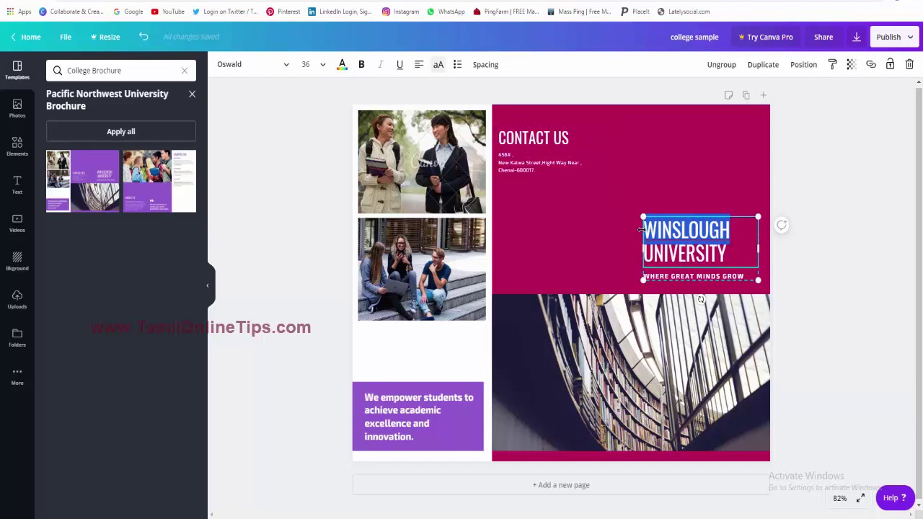
type("K")
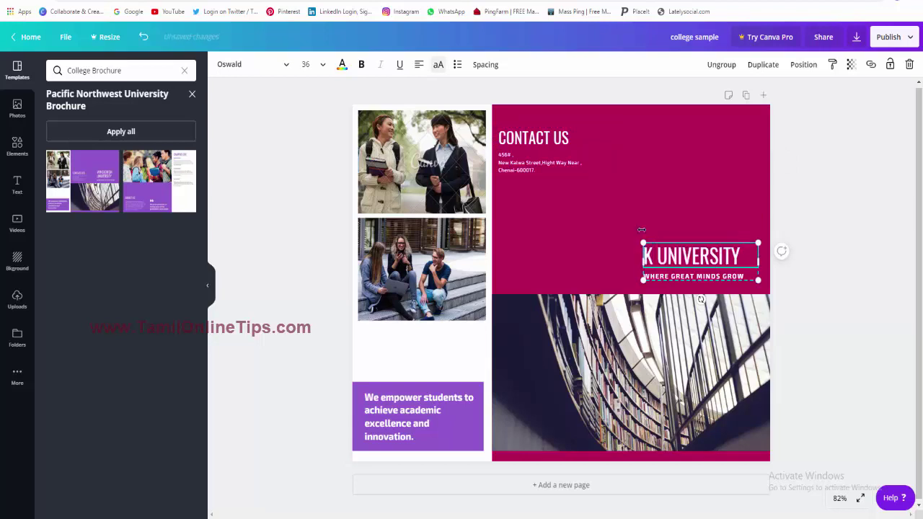
type("BE")
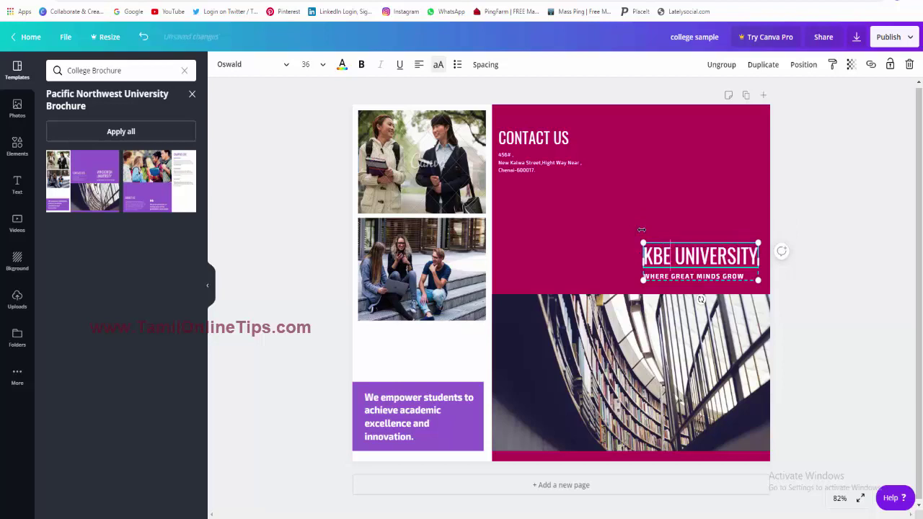
type("D")
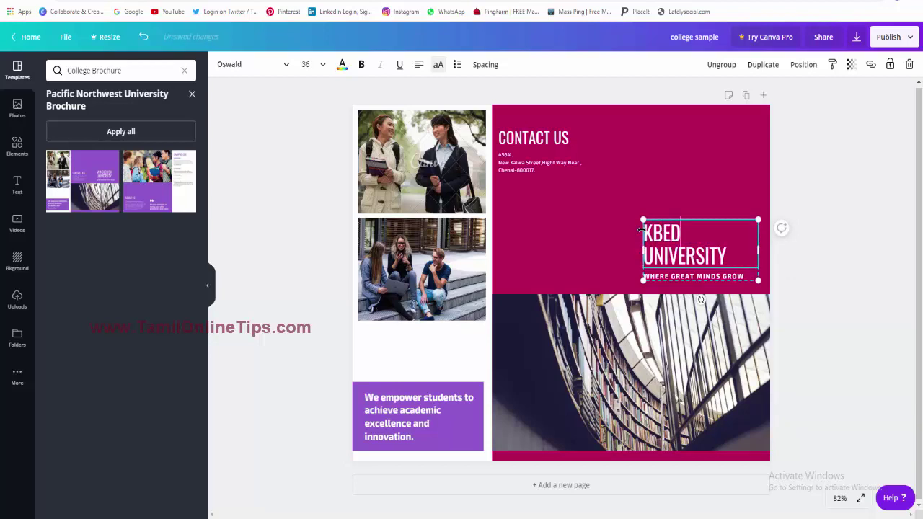
left_click(675, 182)
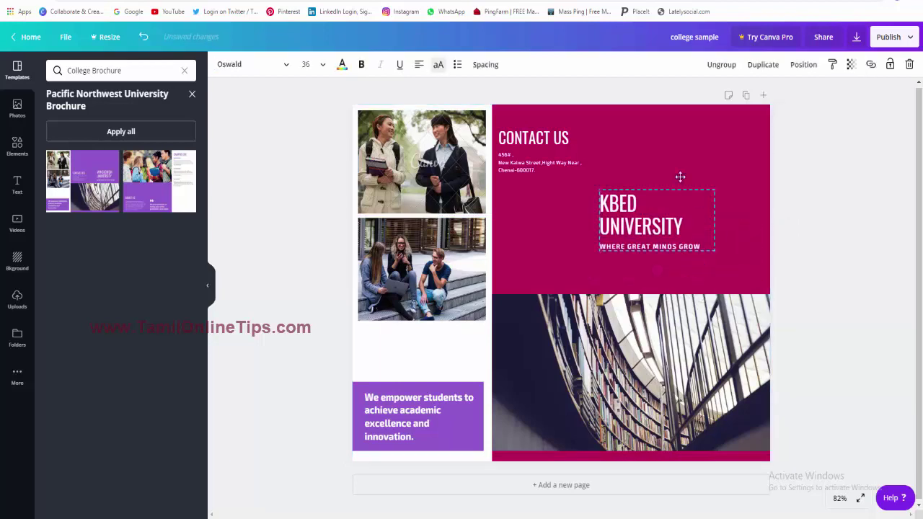
left_click_drag(671, 251, 641, 182)
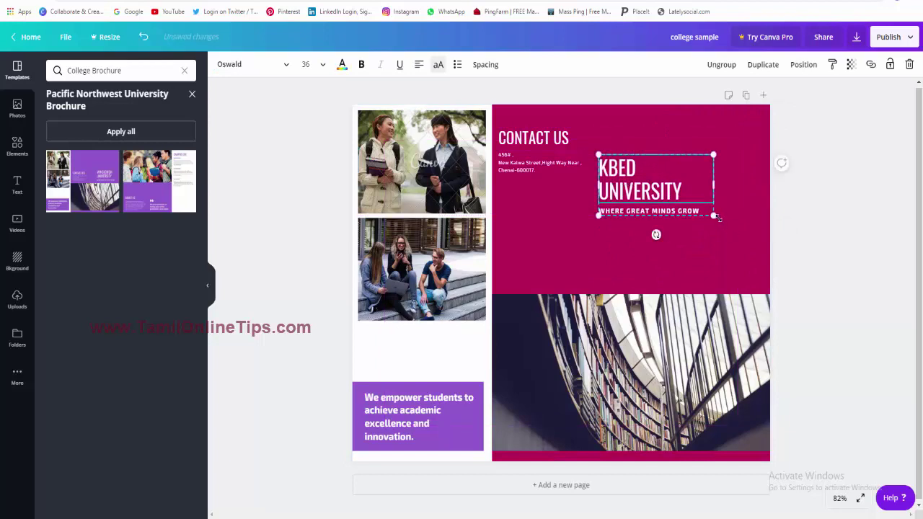
mouse_move(727, 211)
left_mouse_down()
mouse_move(746, 292)
mouse_move(792, 352)
left_mouse_up()
Step: Recolour the We empower students box to the document's magenta swatch
left_click(503, 239)
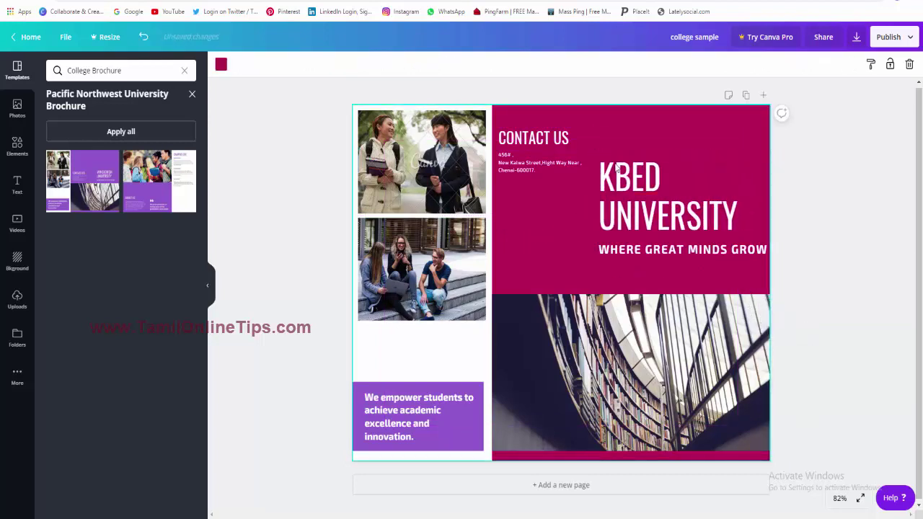
left_click(417, 432)
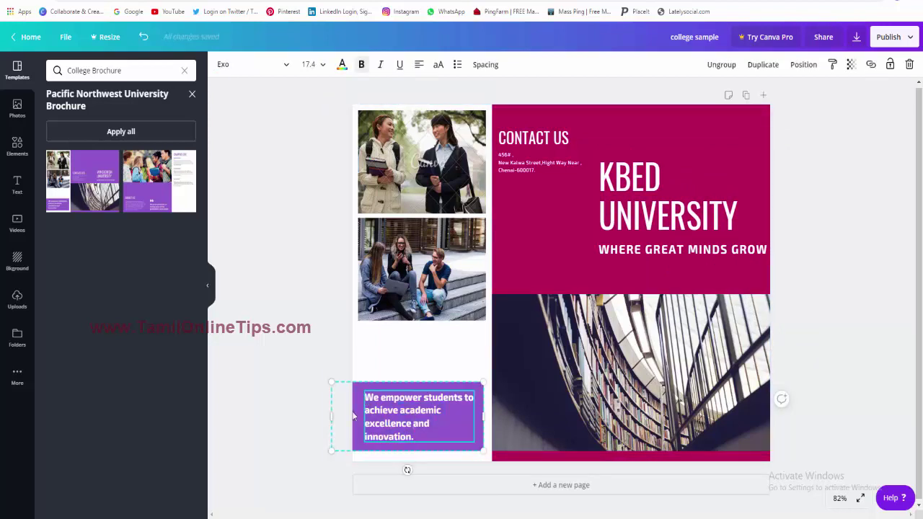
left_click(356, 416)
left_click(221, 64)
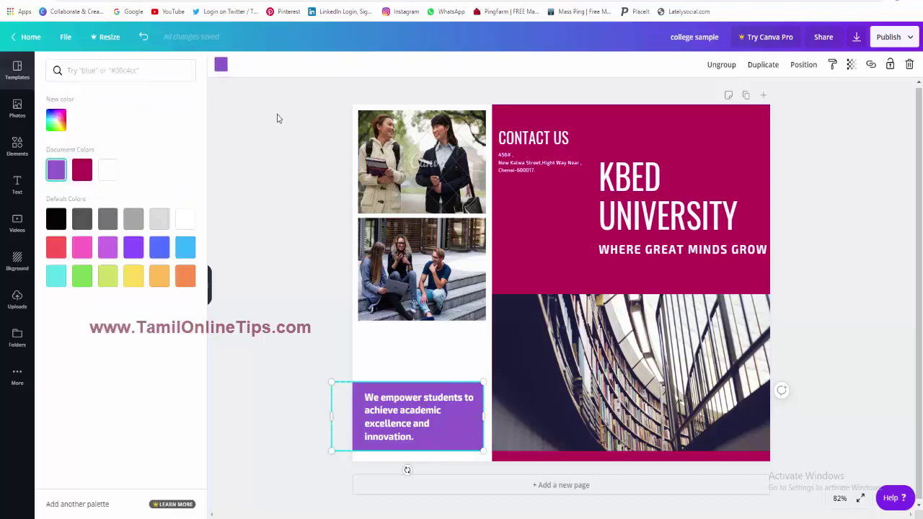
left_click(82, 169)
left_click(572, 328)
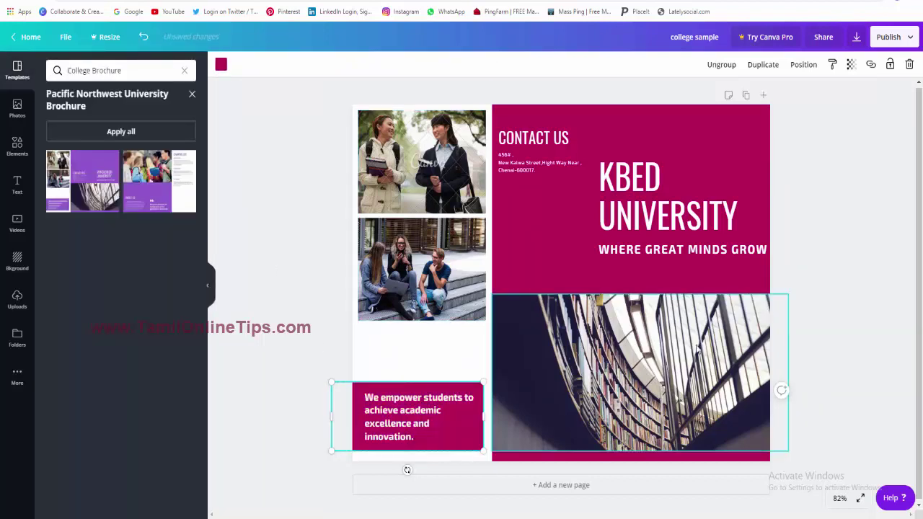
Step: Search the stock photos for 'college'
left_click(17, 109)
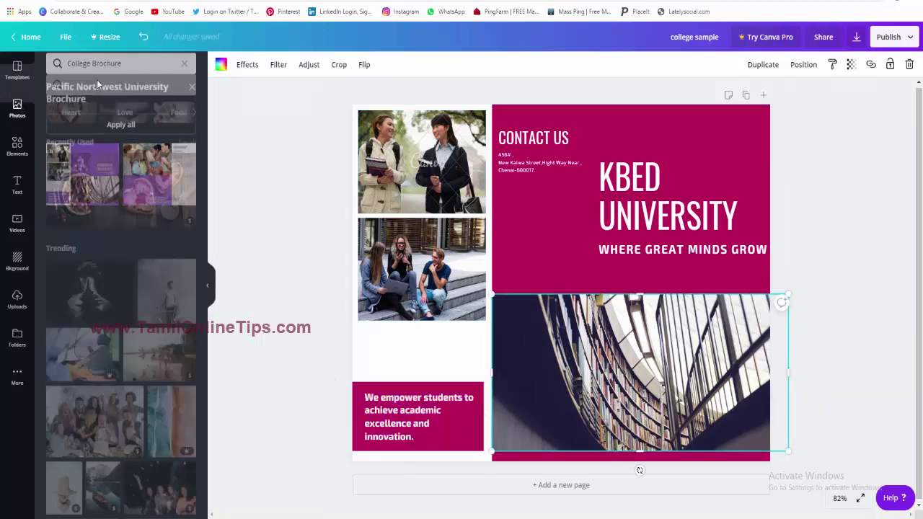
left_click(117, 70)
type("coo")
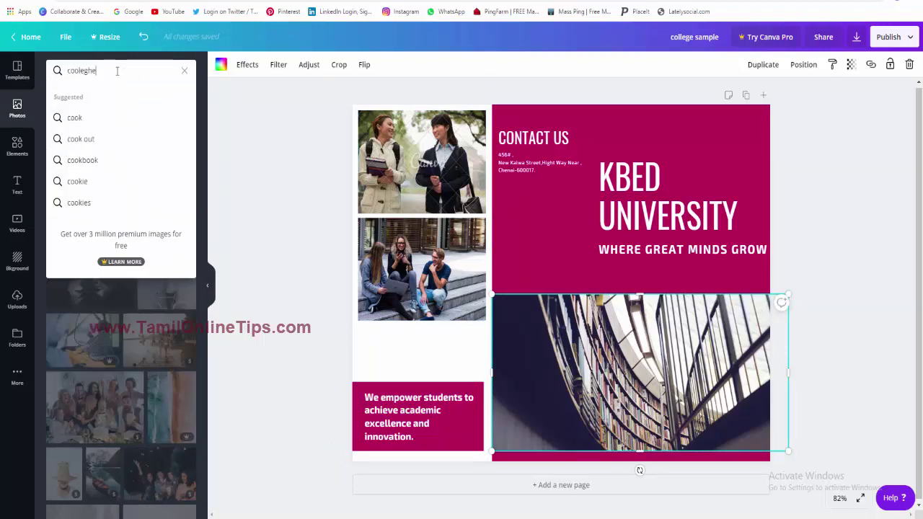
key("BackSpace")
type("lle")
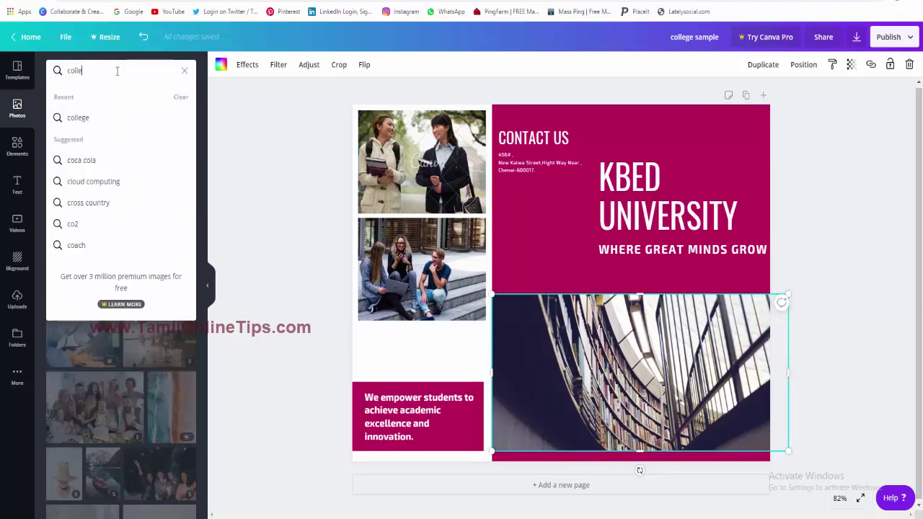
type("ge")
key("Return")
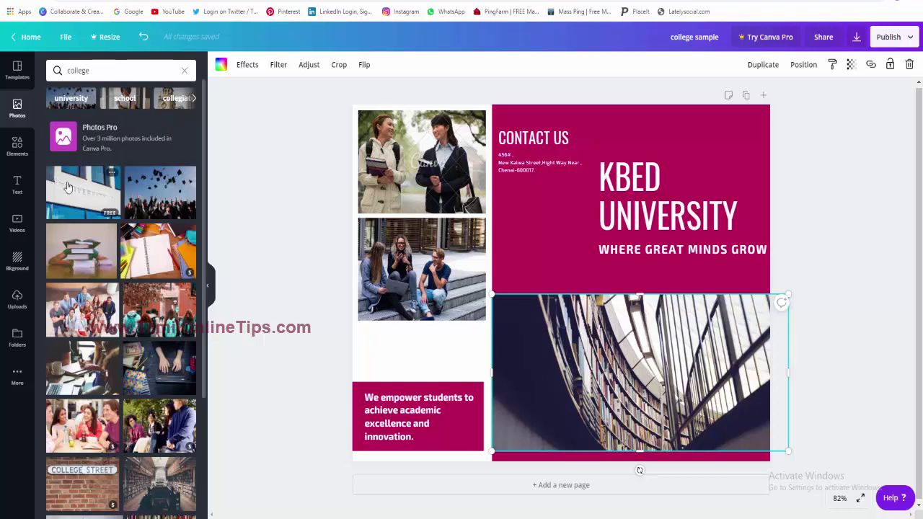
Step: Try several results, then place the red-brick college building photo in the lower-right frame
left_click(159, 252)
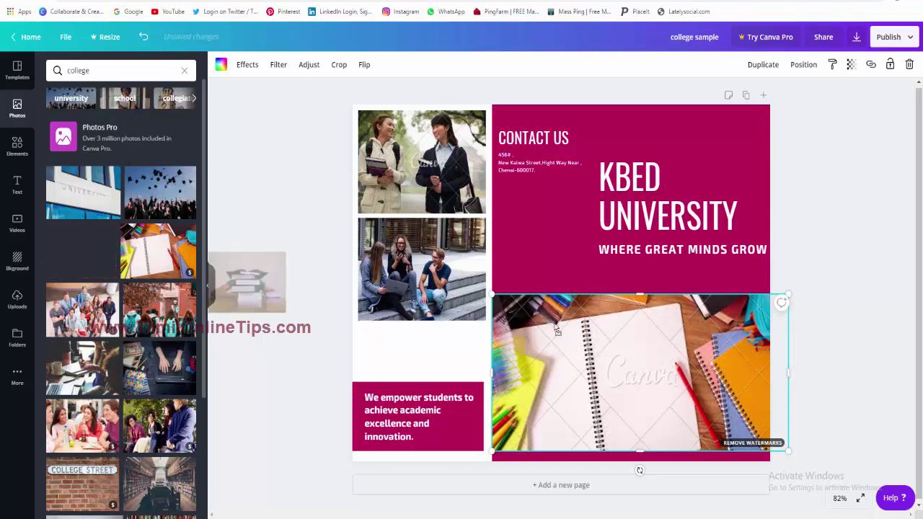
left_click_drag(82, 251, 631, 372)
left_click_drag(159, 193, 603, 339)
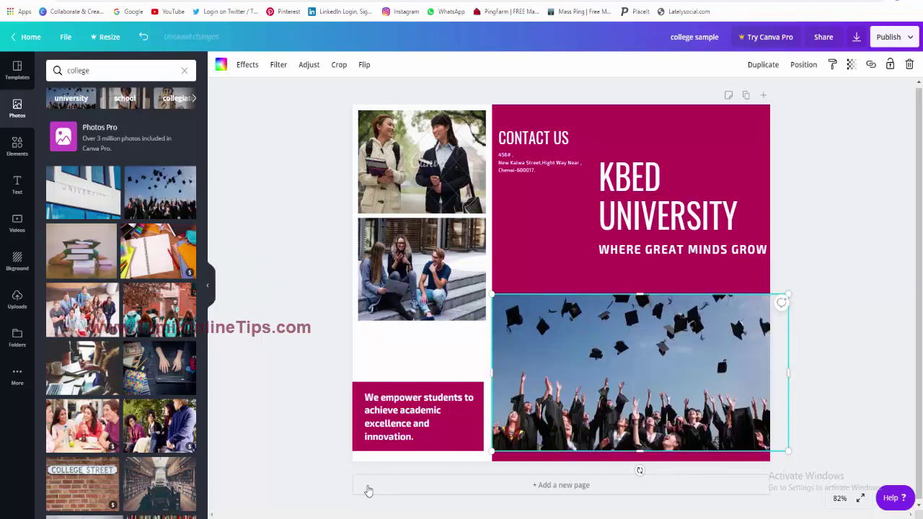
scroll(145, 395, "down", 3)
scroll(144, 394, "down", 3)
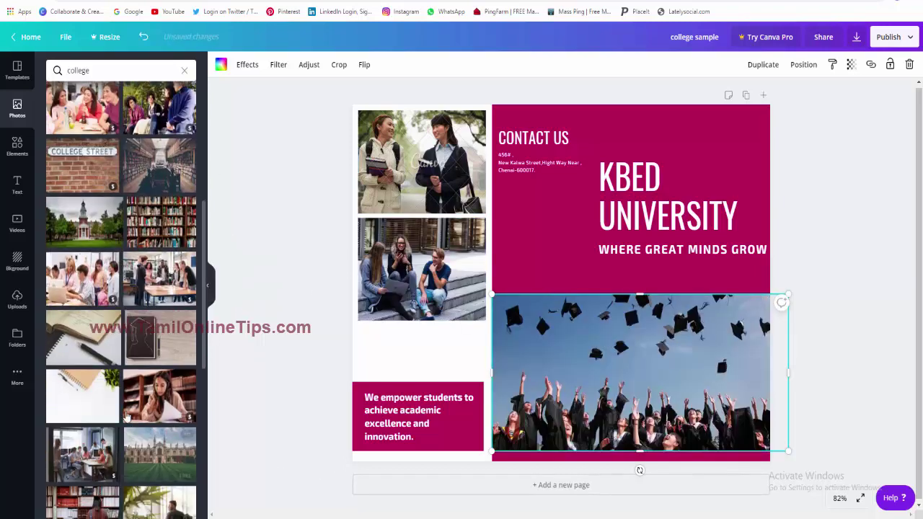
left_click_drag(84, 222, 545, 305)
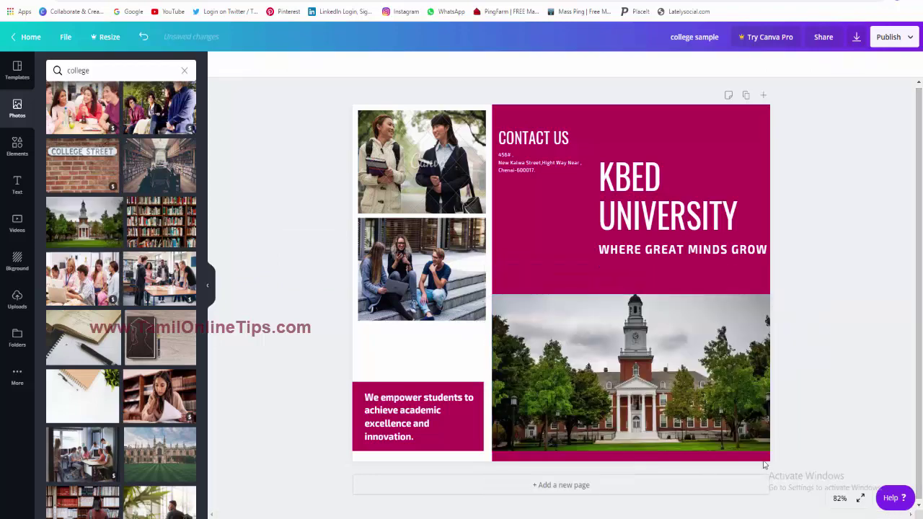
Step: Put the graduation-caps photo into the top frame of the left photo grid
left_click(433, 288)
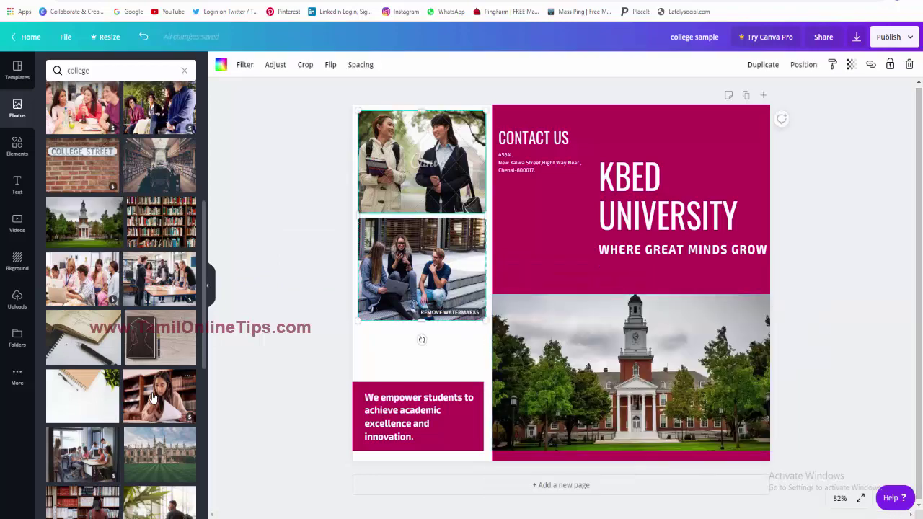
scroll(90, 363, "up", 3)
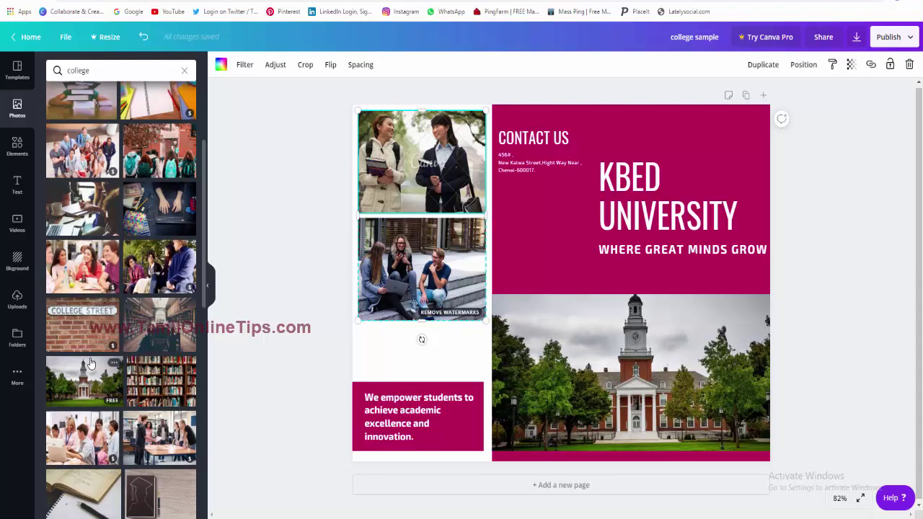
scroll(90, 362, "up", 3)
left_click_drag(159, 193, 382, 188)
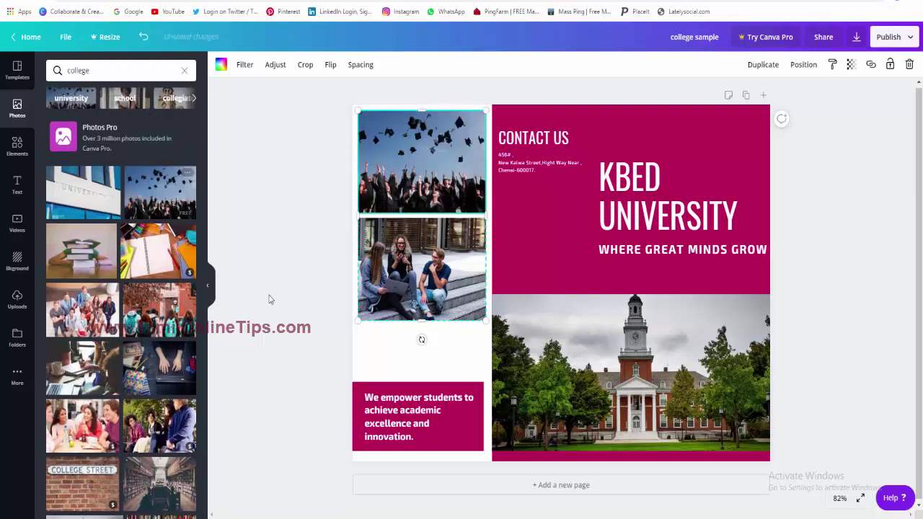
Step: Search photos for 'students', fill the lower frame with the laptop-and-coffee photo, and add a second page
left_click(101, 70)
double_click(79, 70)
type("st")
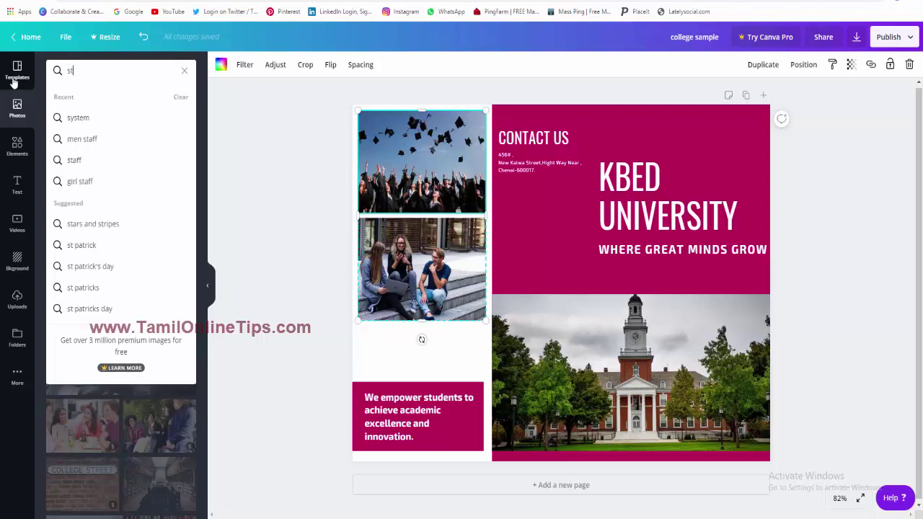
type("udne")
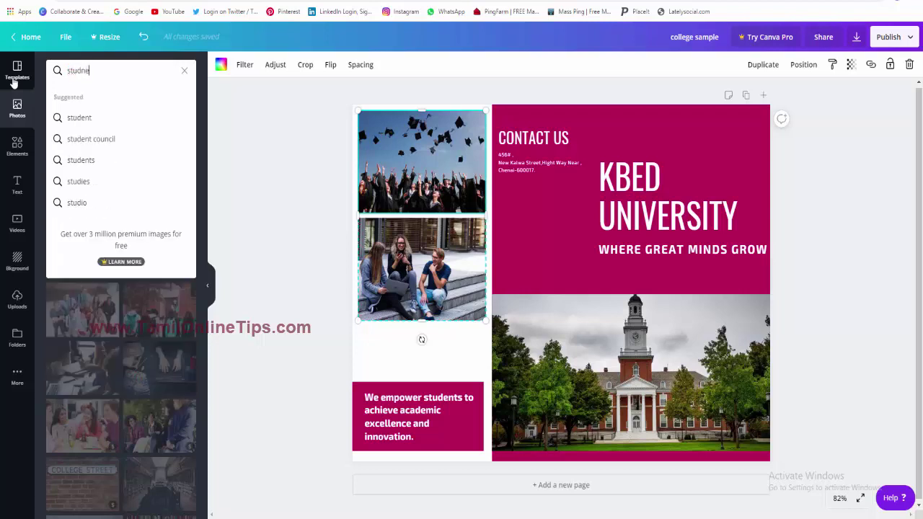
type("ts")
key("Return")
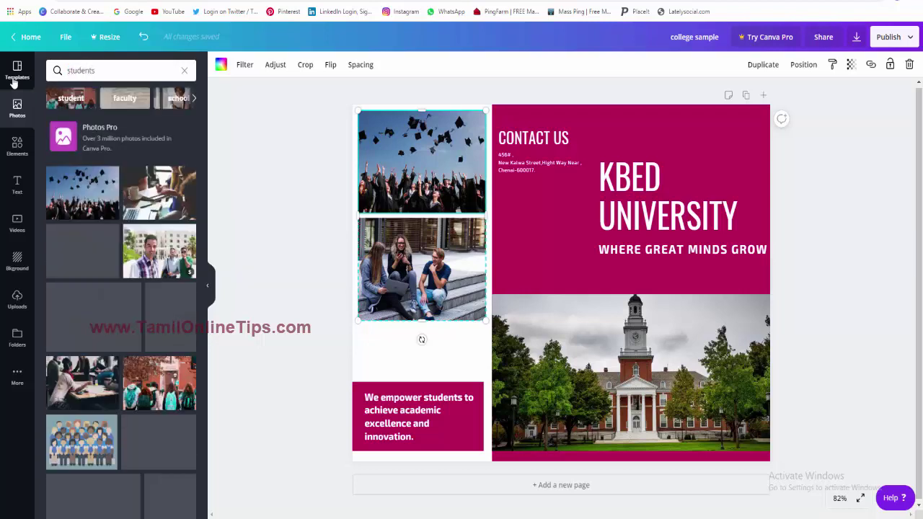
left_click(94, 274)
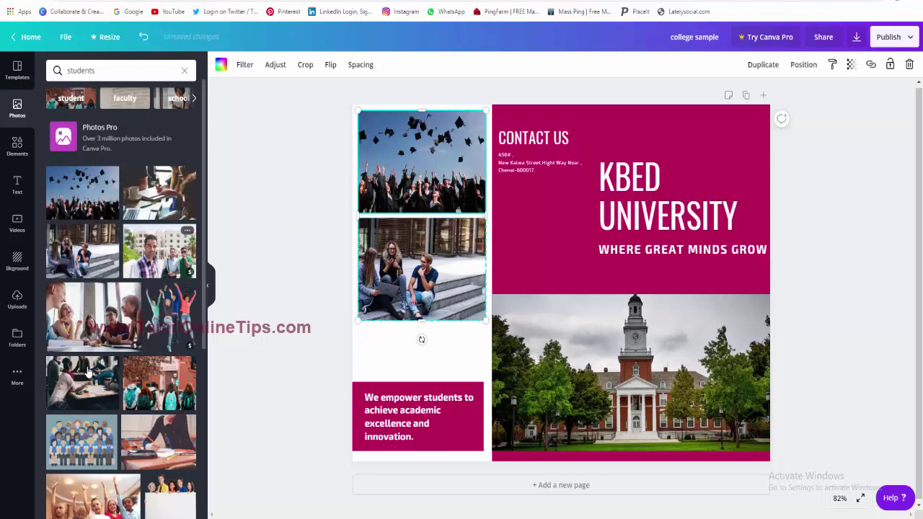
mouse_move(93, 316)
left_click_drag(94, 317, 421, 270)
left_click_drag(158, 193, 411, 270)
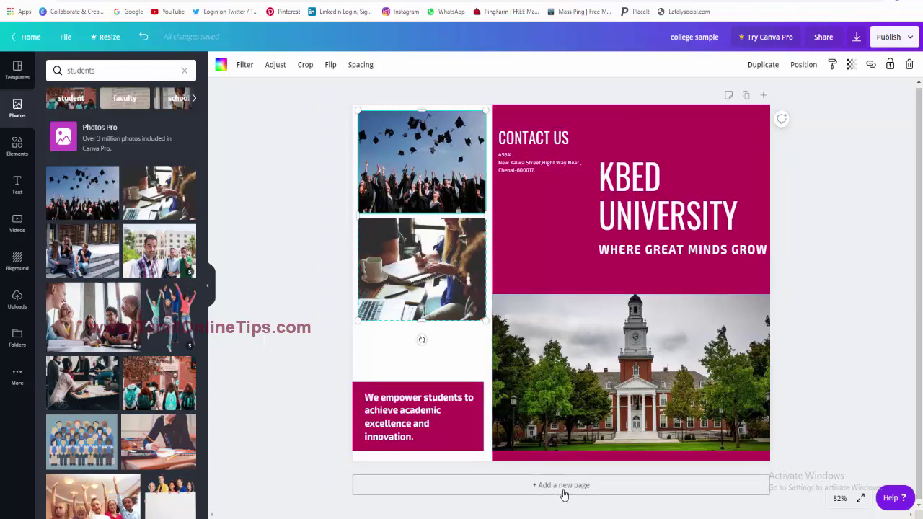
left_click(563, 485)
Step: Apply the Pacific Northwest University Brochure's Campus Life layout to the new page 2
left_click(17, 72)
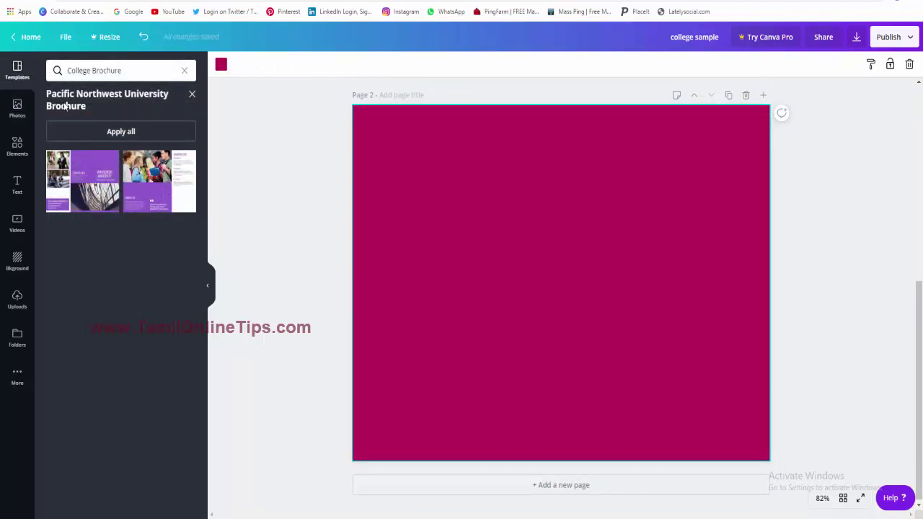
left_click(152, 183)
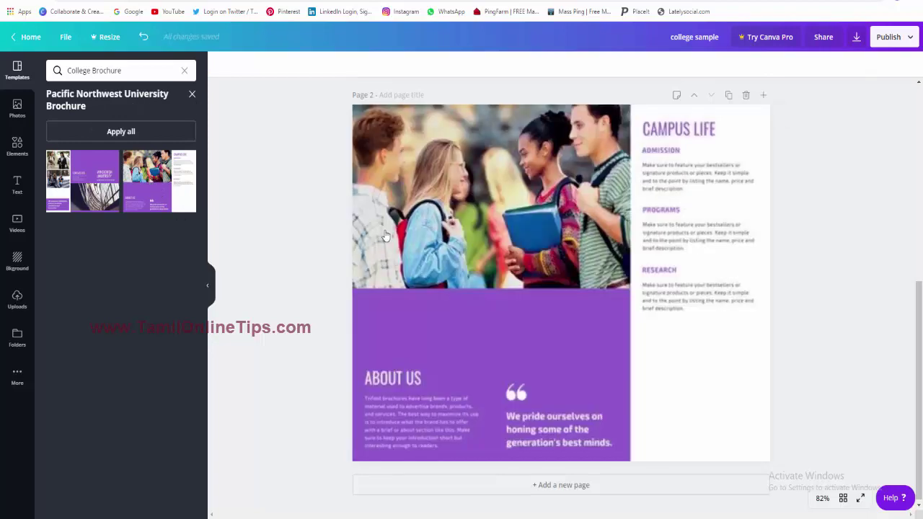
left_click(18, 110)
left_click(19, 308)
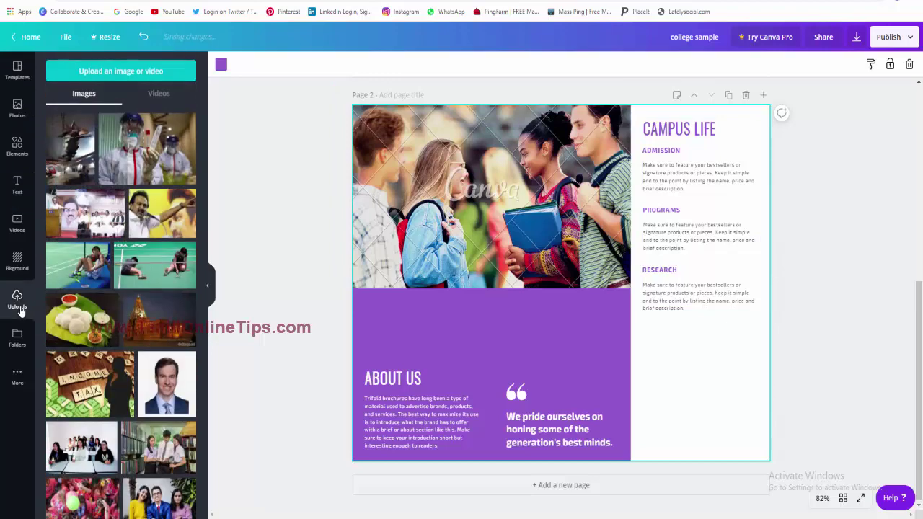
Step: Try several uploaded photos in page 2's top frame, settling on the students-on-street picture
scroll(150, 416, "down", 2)
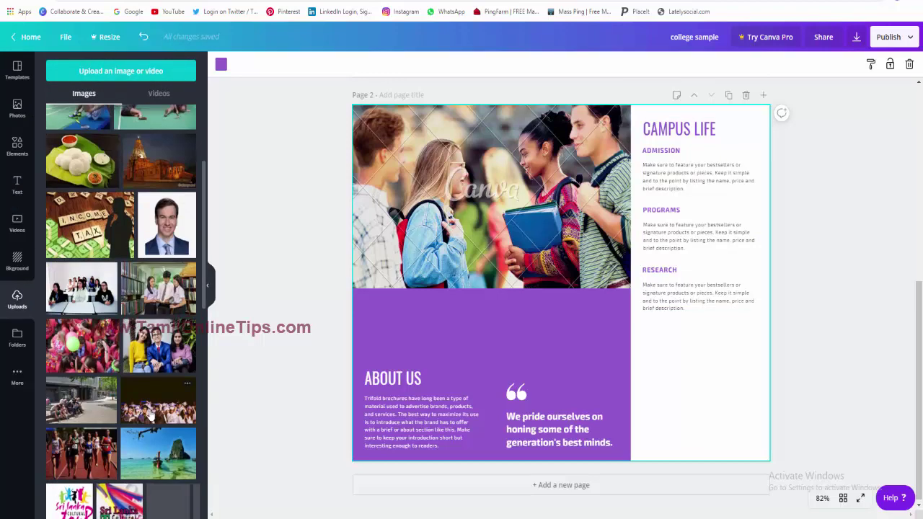
left_click_drag(173, 348, 478, 209)
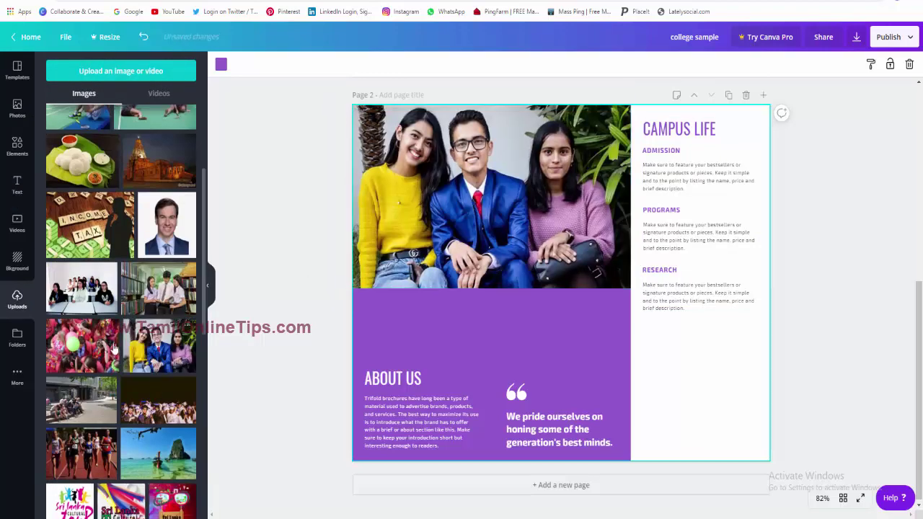
left_click_drag(108, 346, 442, 194)
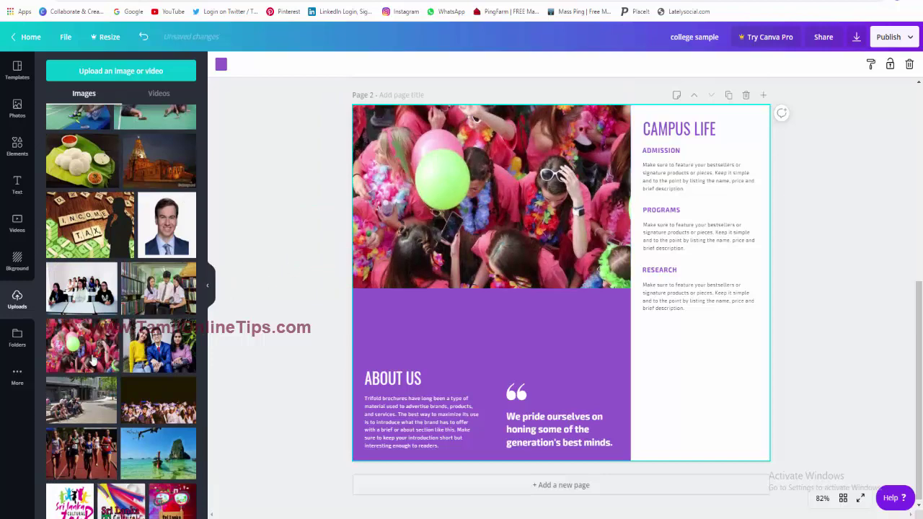
left_click_drag(137, 415, 423, 213)
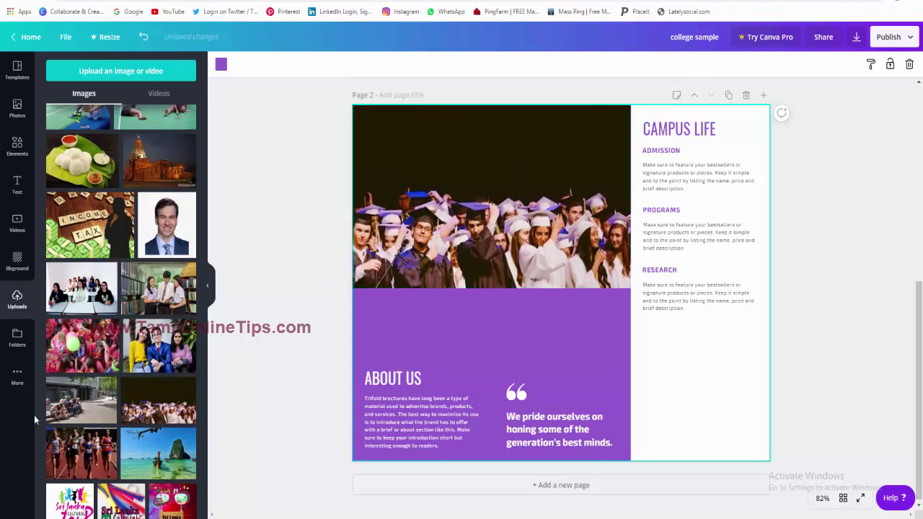
left_click_drag(81, 400, 395, 256)
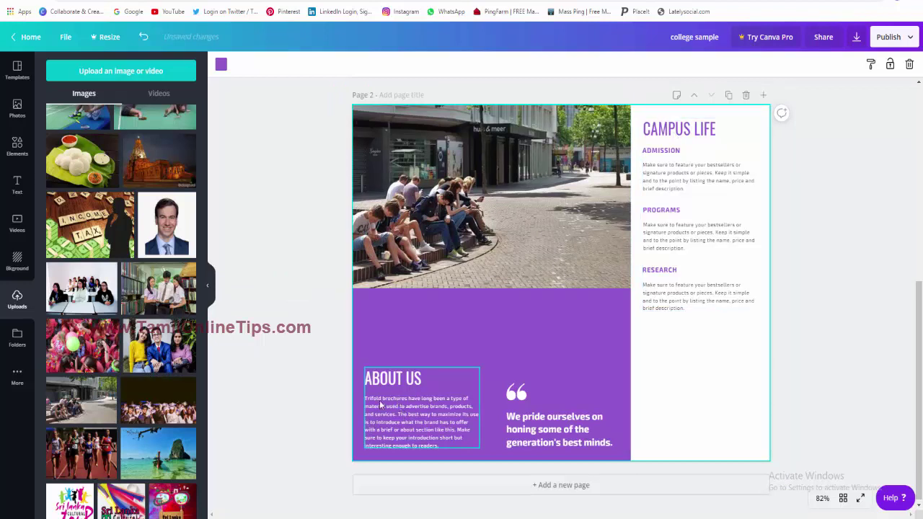
left_click(220, 66)
Step: Make the About Us panel magenta and move the pride quote, in dark text, into the white column
left_click(107, 169)
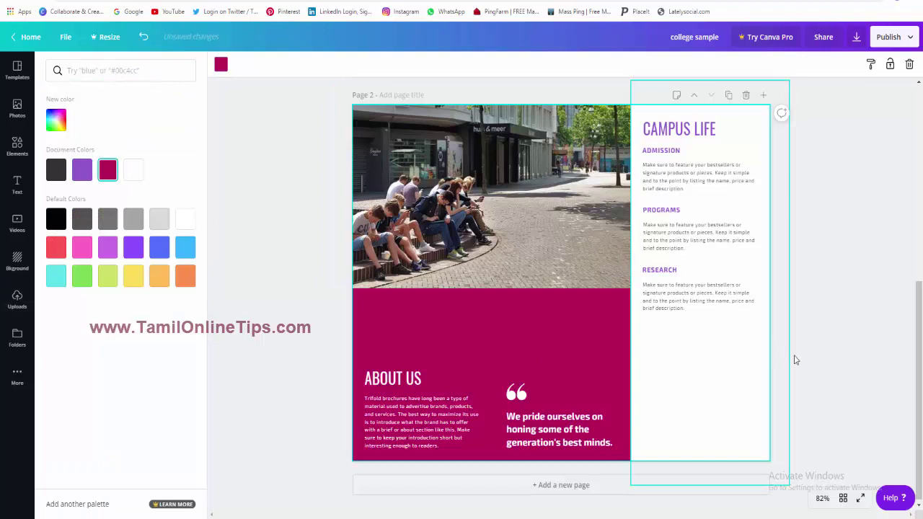
left_click(737, 376)
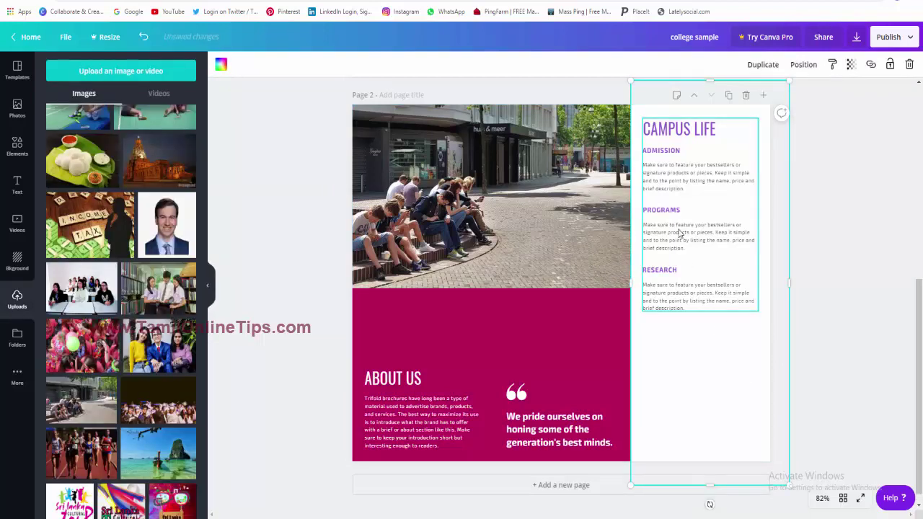
left_click(685, 130)
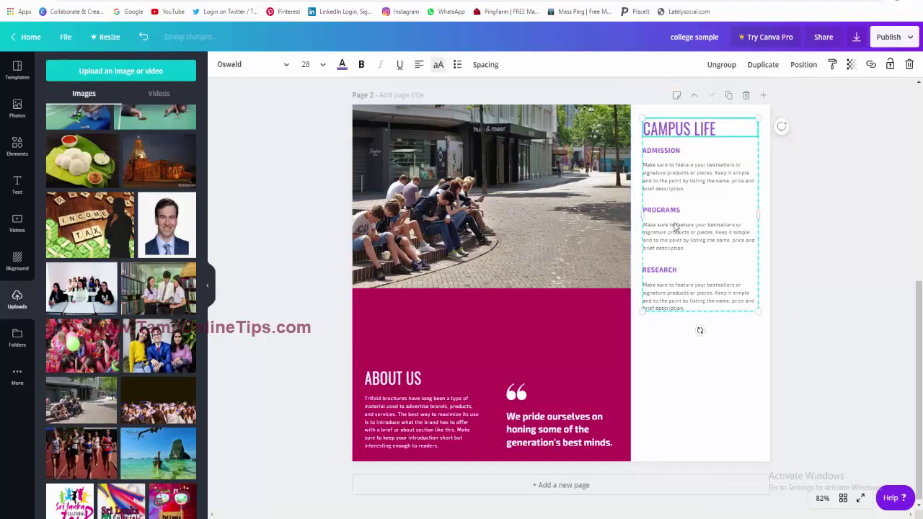
left_click(680, 373)
left_click_drag(538, 435, 676, 401)
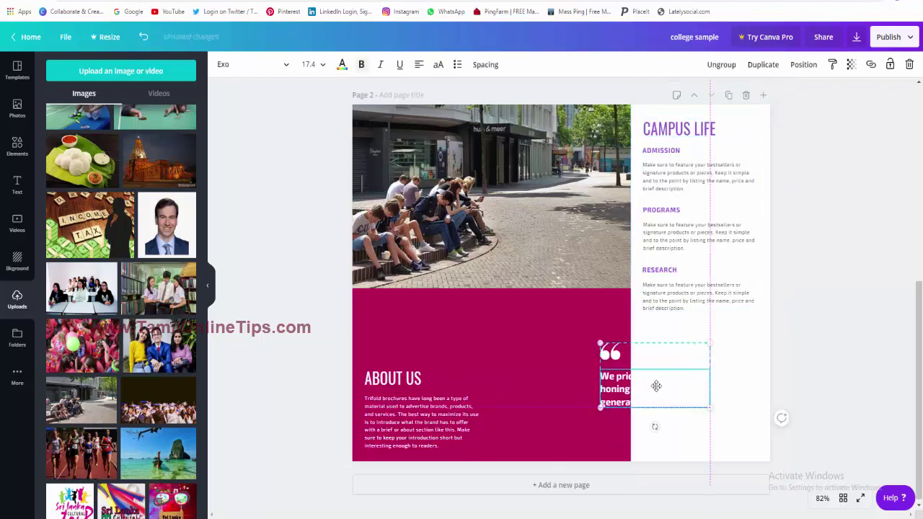
left_click(342, 65)
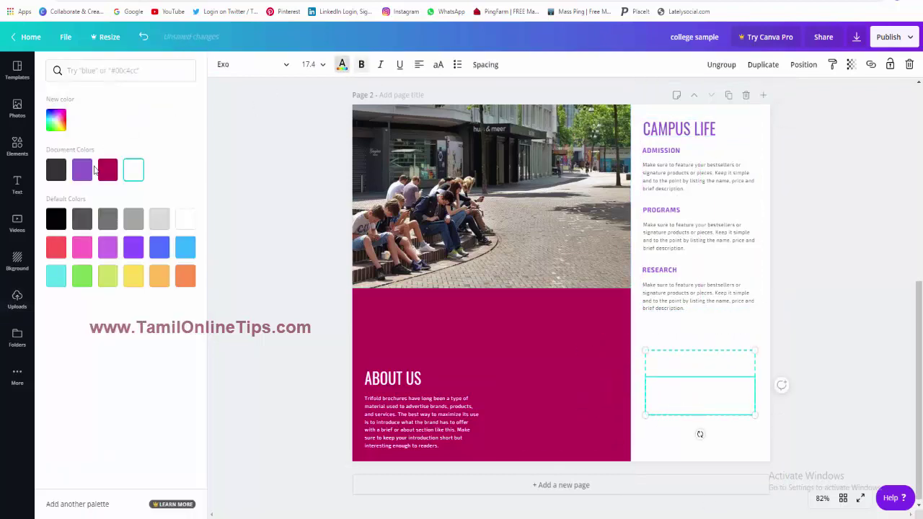
left_click(61, 171)
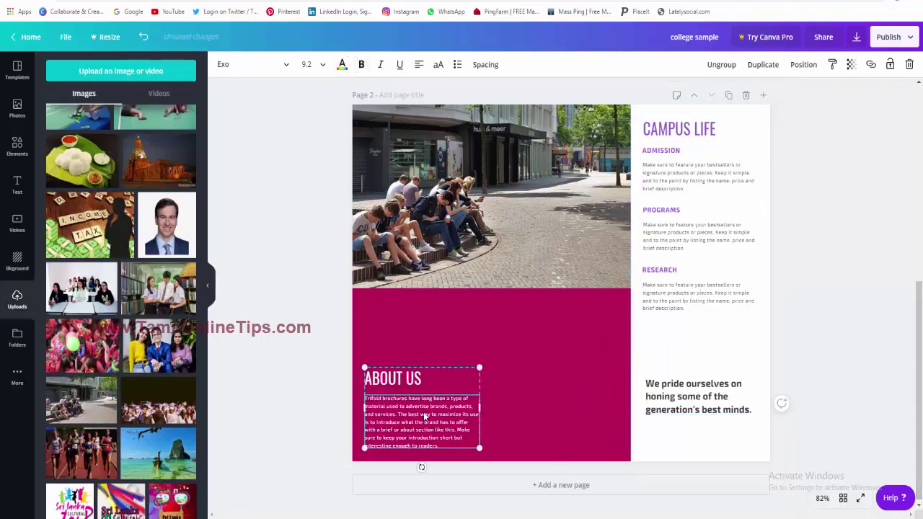
Step: Enlarge, widen and raise the About Us text group within the magenta panel
mouse_move(409, 390)
left_mouse_down()
mouse_move(423, 360)
mouse_move(404, 319)
left_mouse_up()
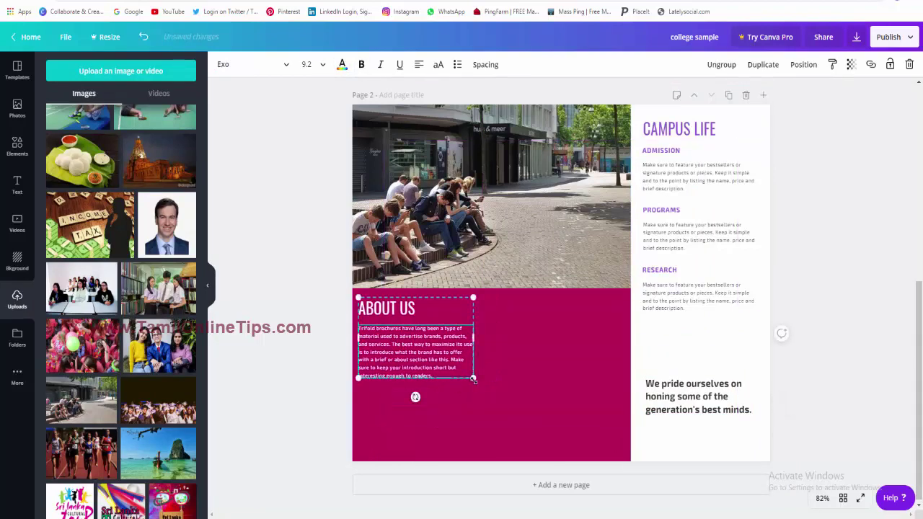
left_click_drag(473, 380, 527, 418)
left_click(538, 376)
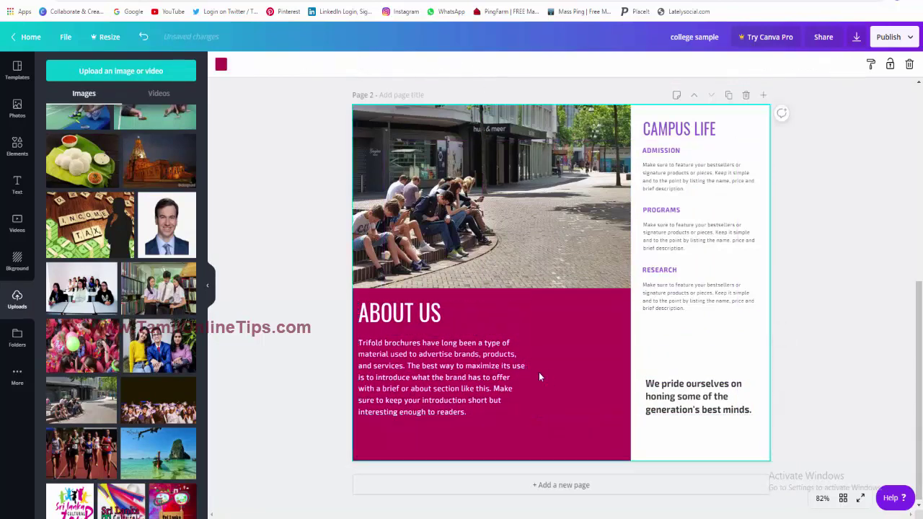
left_click(525, 364)
left_click_drag(527, 358, 594, 364)
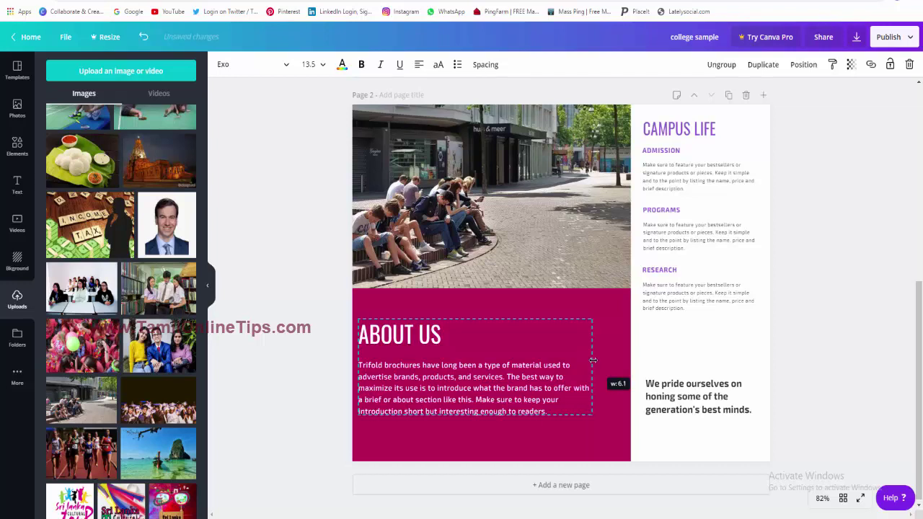
left_click(535, 418)
left_click(490, 406)
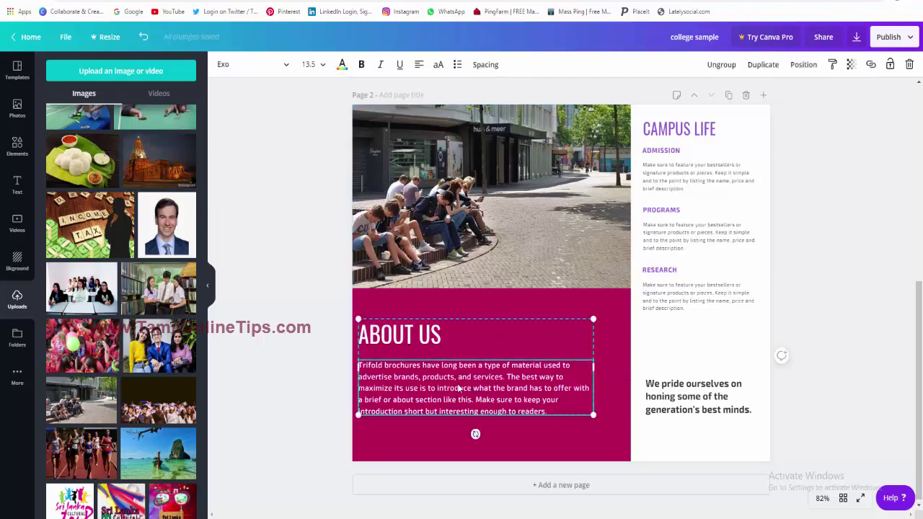
mouse_move(445, 382)
left_mouse_down()
mouse_move(451, 361)
mouse_move(445, 364)
left_mouse_up()
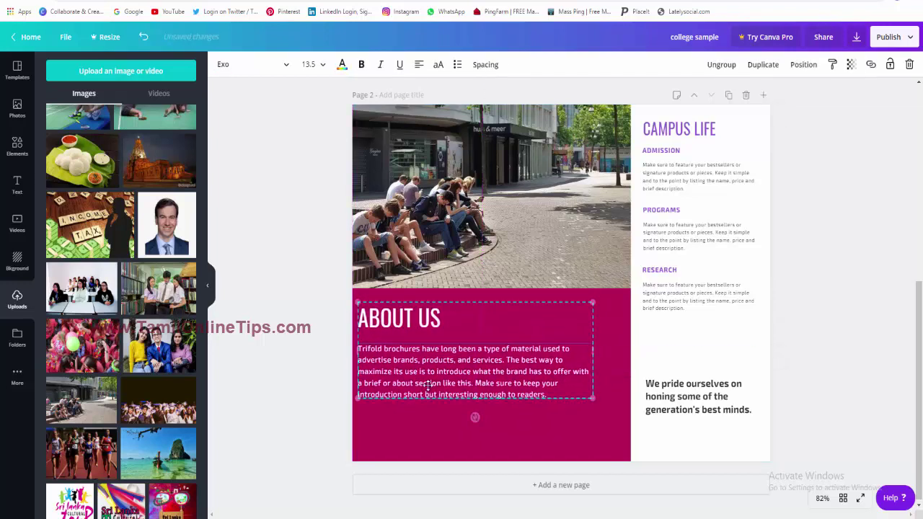
Step: Drop the man's portrait onto the page, resize it, then delete it
left_click_drag(165, 224, 379, 385)
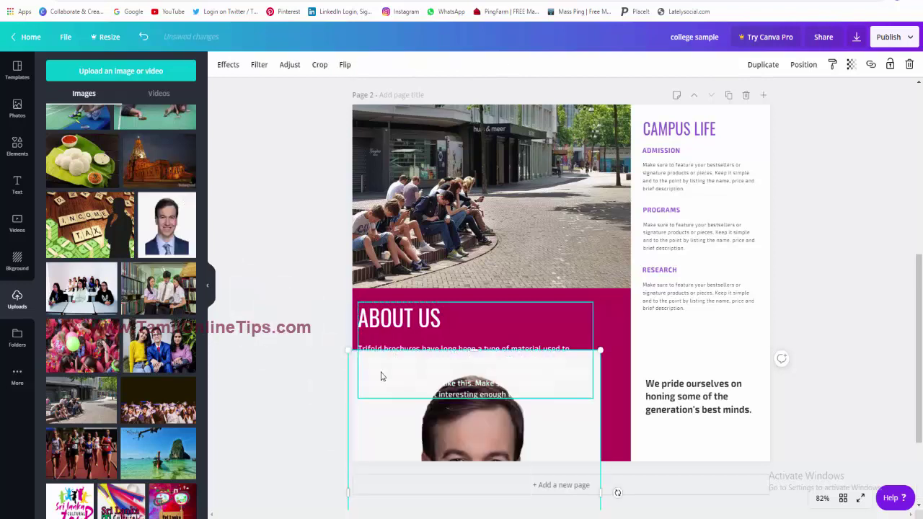
left_click_drag(348, 353, 421, 430)
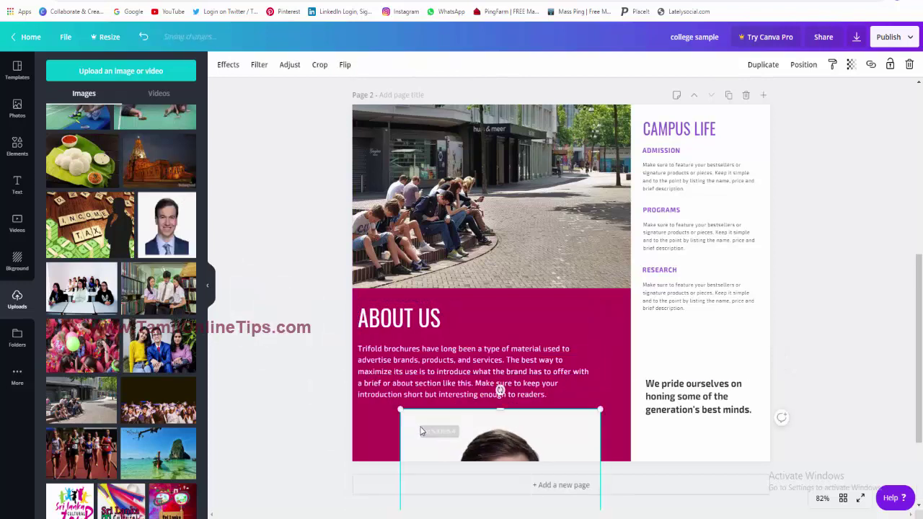
key("Delete")
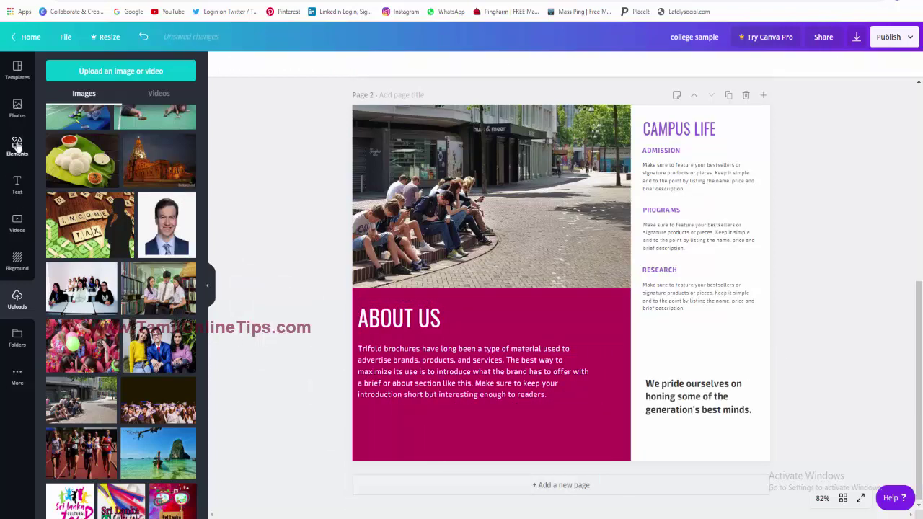
Step: Add a circle frame from Elements > Frames and shrink it to a small size
left_click(17, 144)
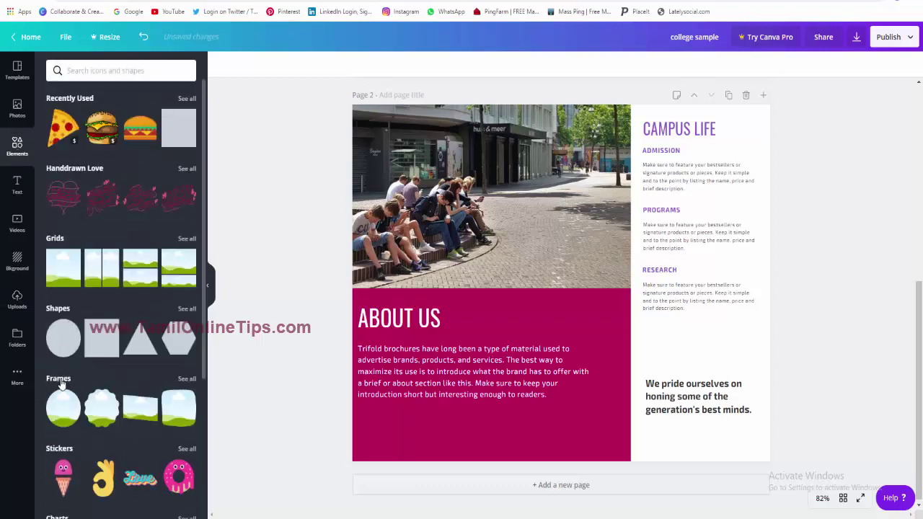
scroll(109, 374, "down", 1)
scroll(109, 373, "down", 2)
left_click(187, 215)
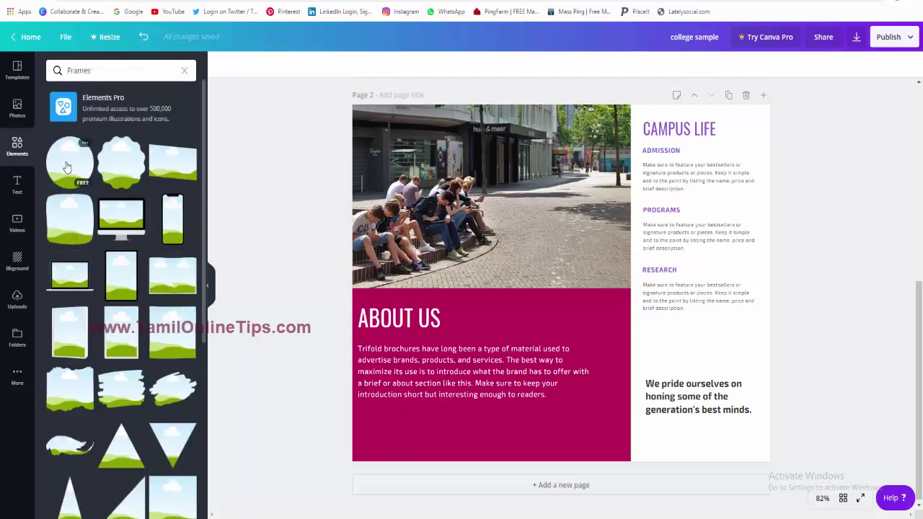
left_click(67, 167)
left_click_drag(430, 143, 567, 293)
Step: Fill the circle frame with the uploaded photo of the man in a suit
left_click(18, 300)
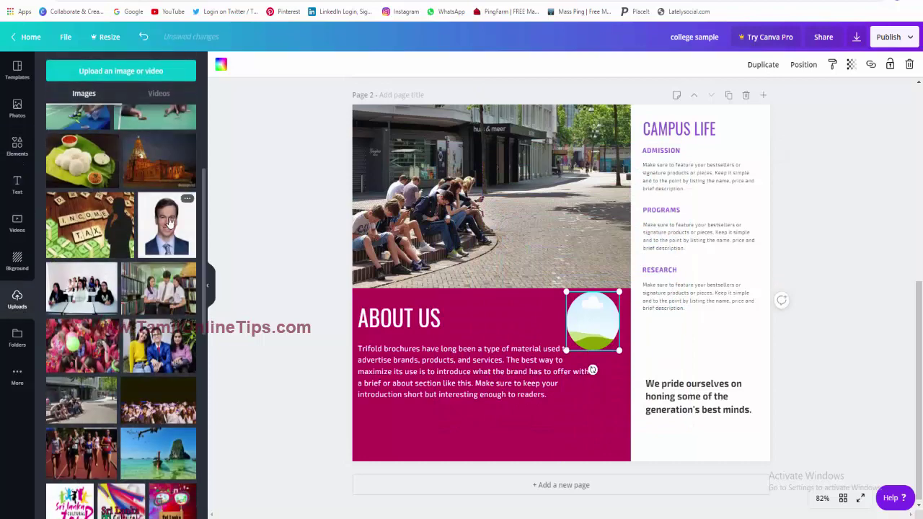
left_click_drag(170, 224, 595, 321)
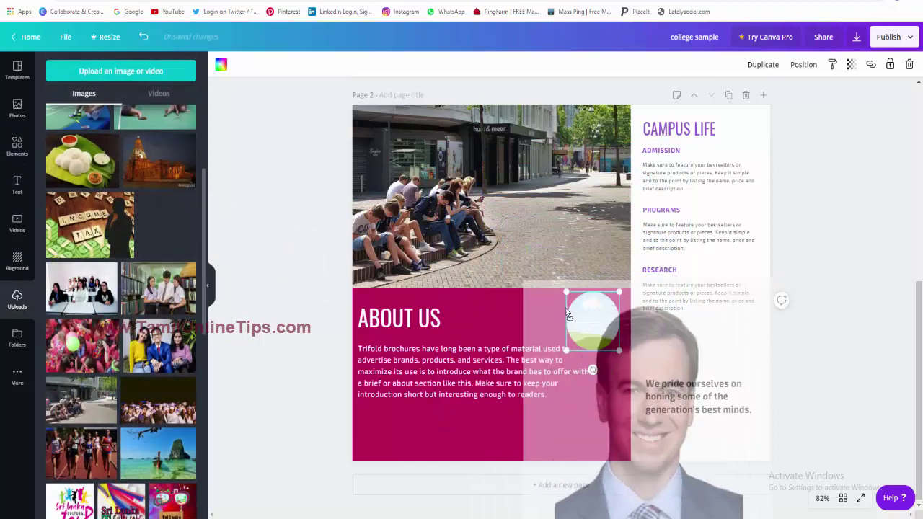
left_click(817, 313)
left_click(453, 324)
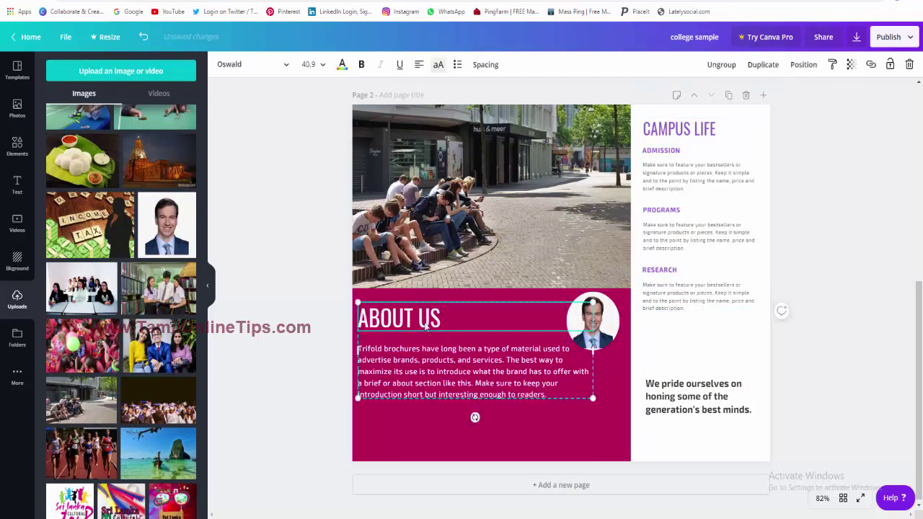
Step: Replace the ABOUT US heading text with PRINCIPAL MESSAGE
left_click_drag(440, 320, 342, 312)
type("PRI")
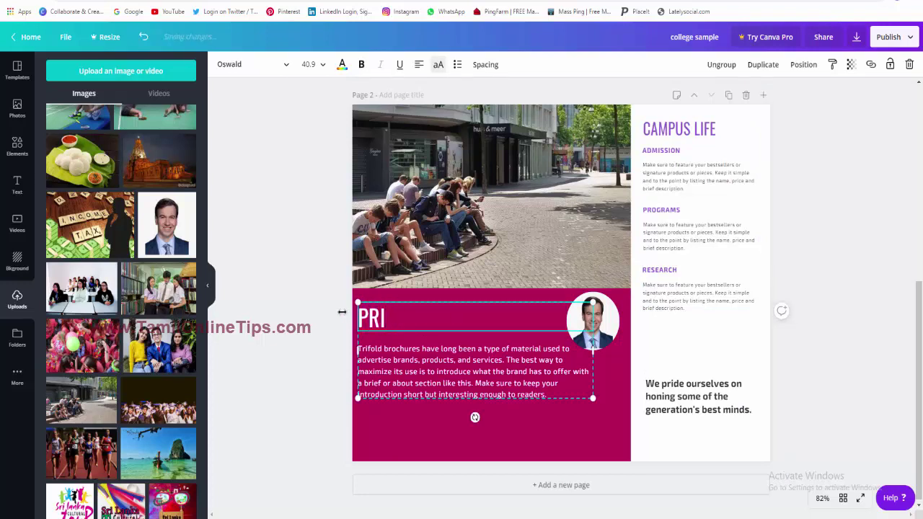
type("NCIPAL M")
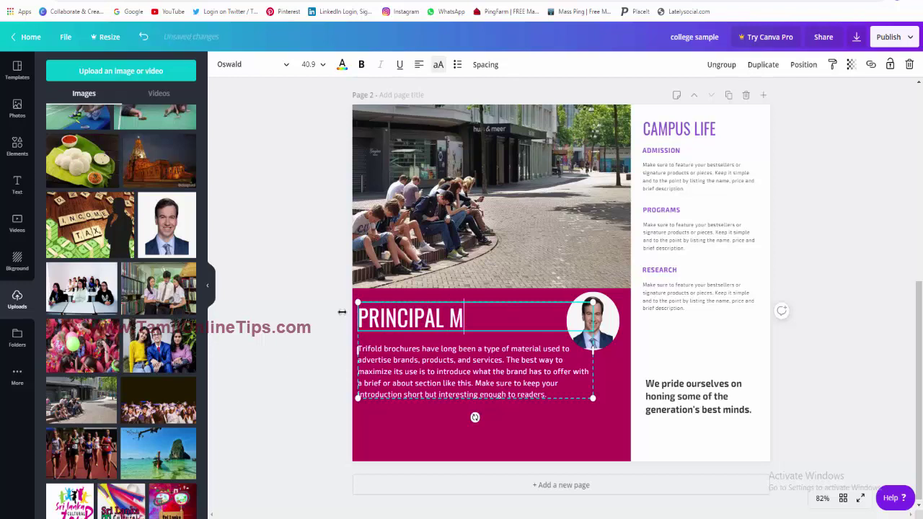
type("ESSAGE")
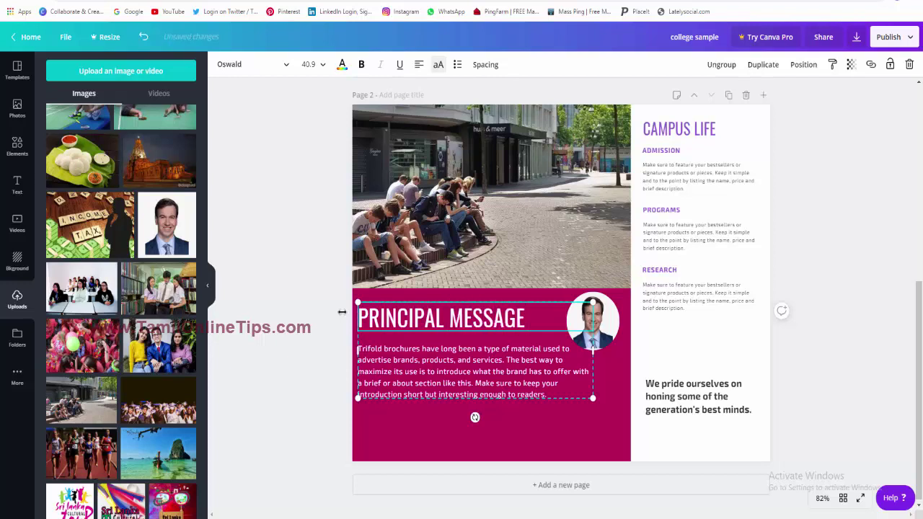
left_click(853, 226)
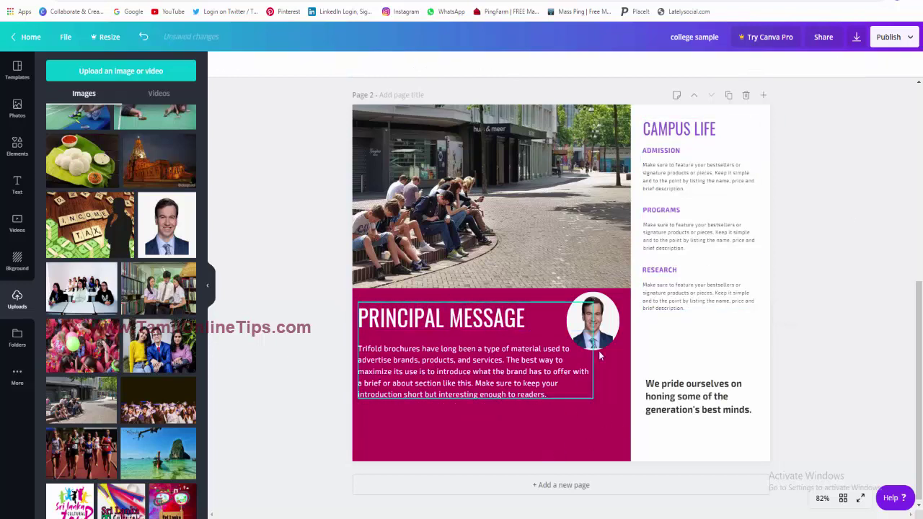
Step: Download all pages as a PDF Standard file and open the downloaded PDF
left_click(854, 36)
left_click(814, 115)
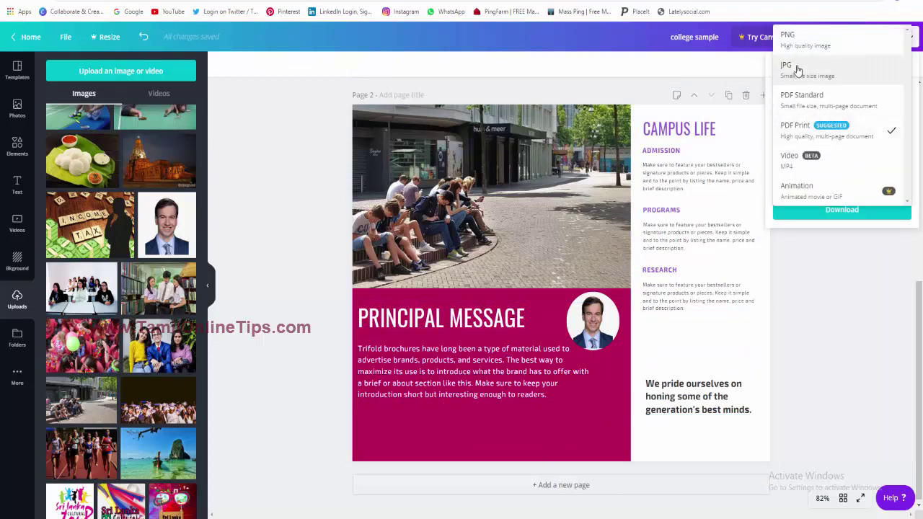
left_click(807, 101)
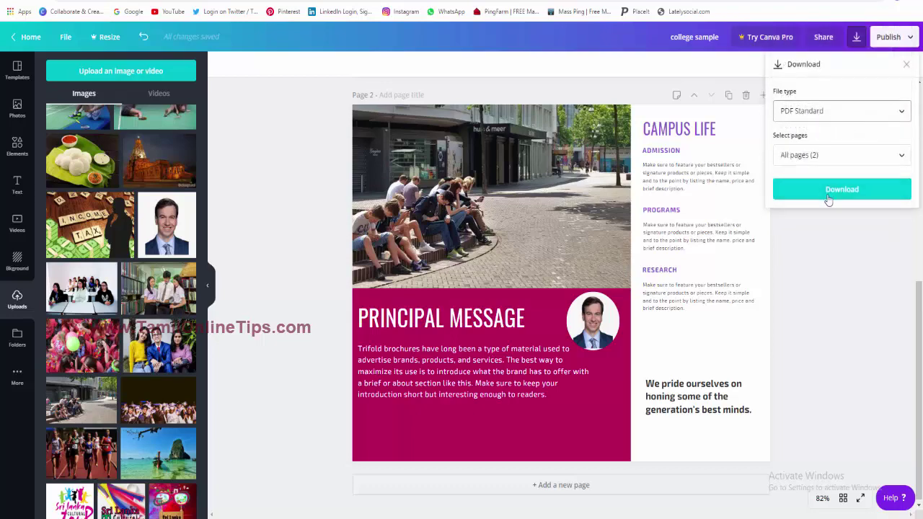
left_click(829, 193)
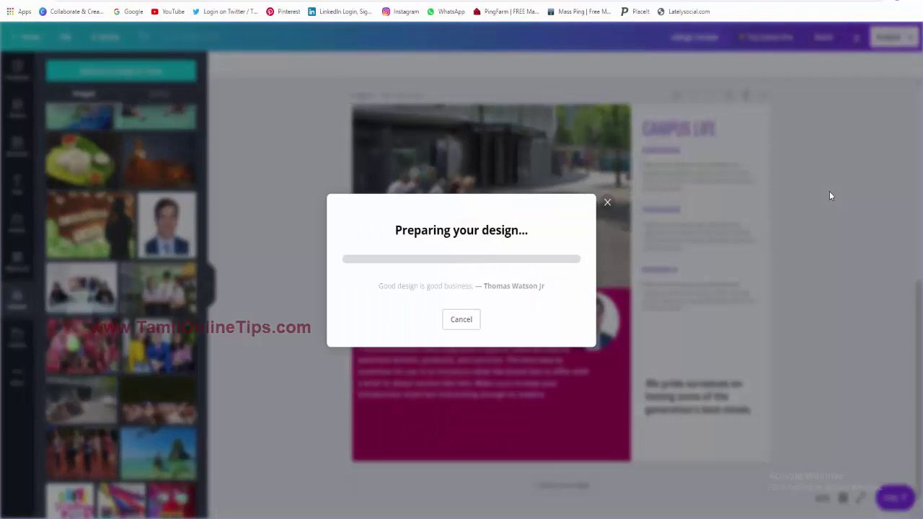
left_click(99, 507)
left_click(126, 434)
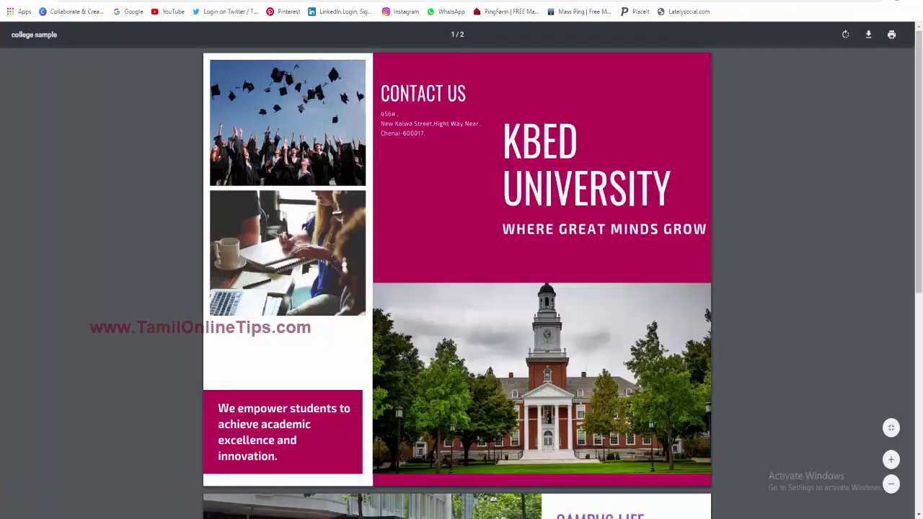
Step: Scroll to page 2 of the PDF and zoom out until both pages fit together
scroll(819, 238, "down", 5)
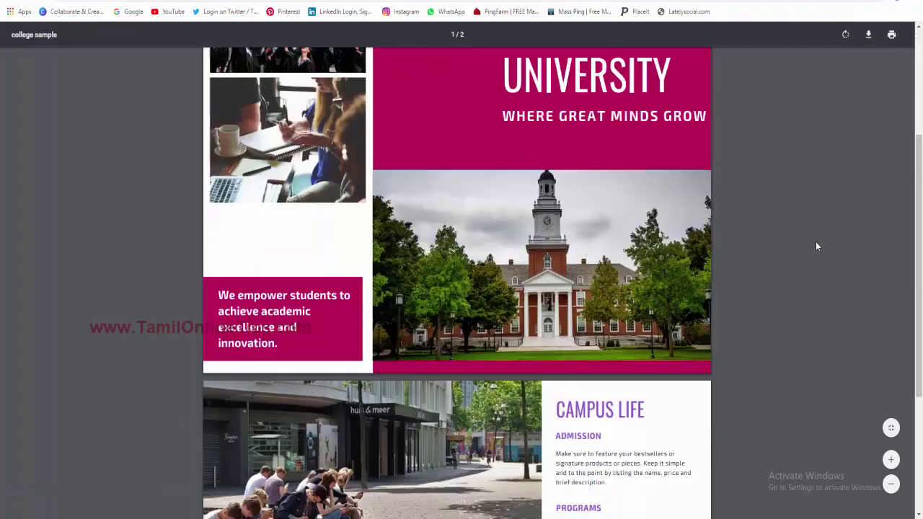
left_click(892, 484)
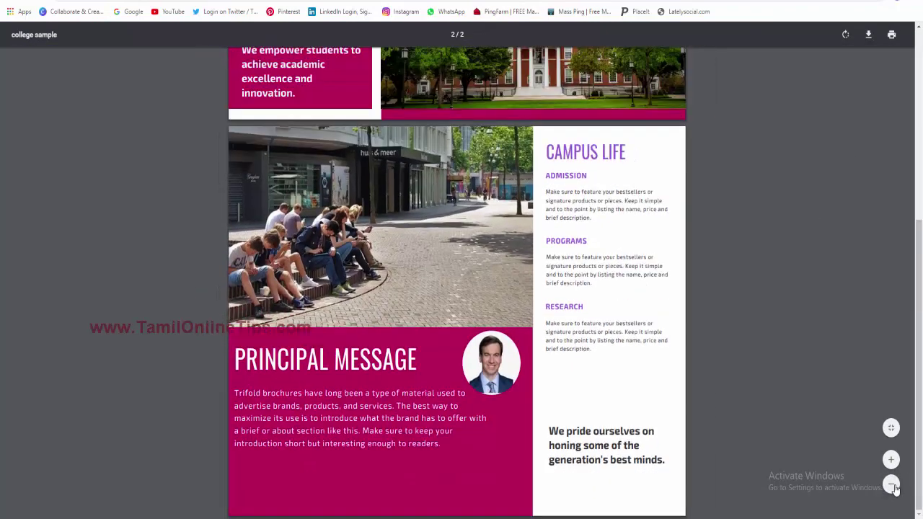
left_click(892, 484)
left_click(892, 484)
left_click(892, 484)
left_click(892, 485)
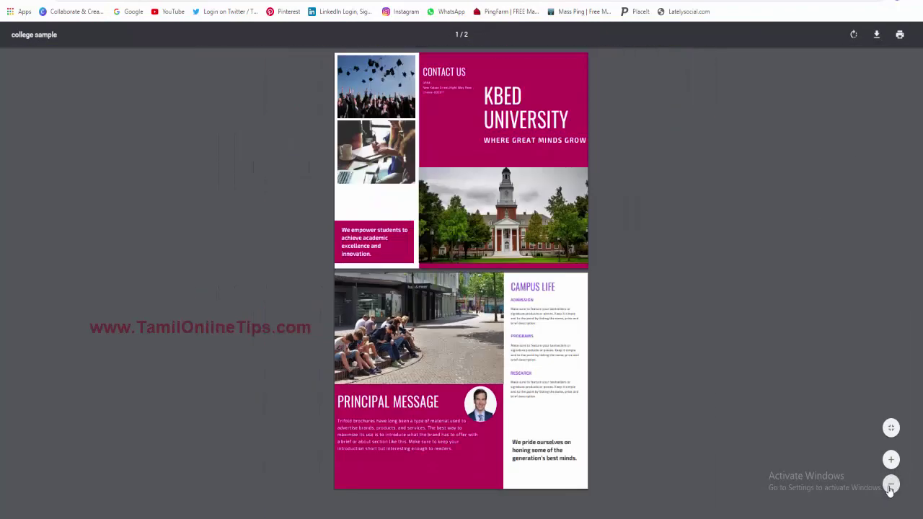